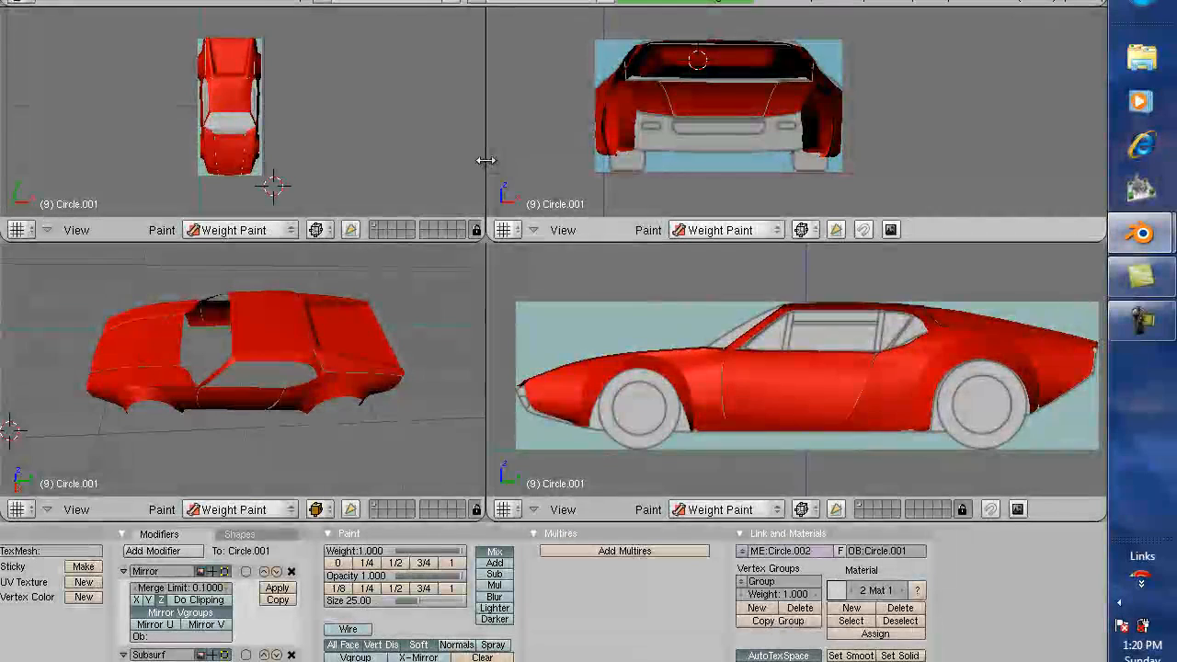
Remove the Subsurf modifier from the car body, keeping the Mirror modifier, and switch the mesh to Edit Mode.
drag(485, 160, 607, 153)
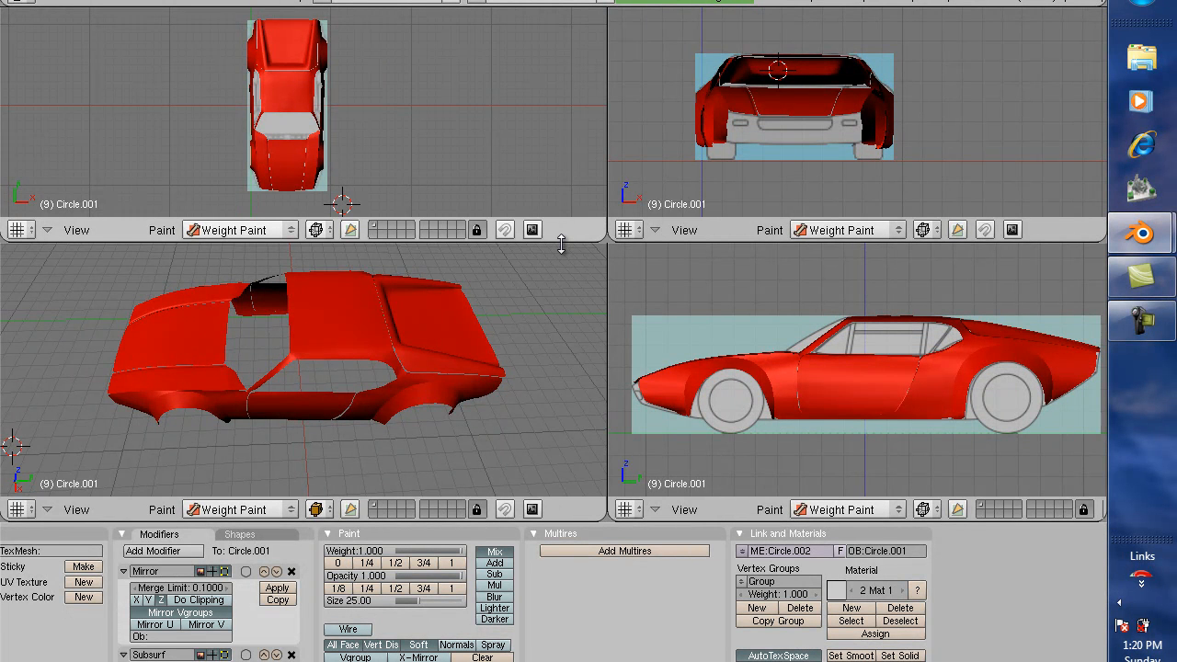
click(172, 553)
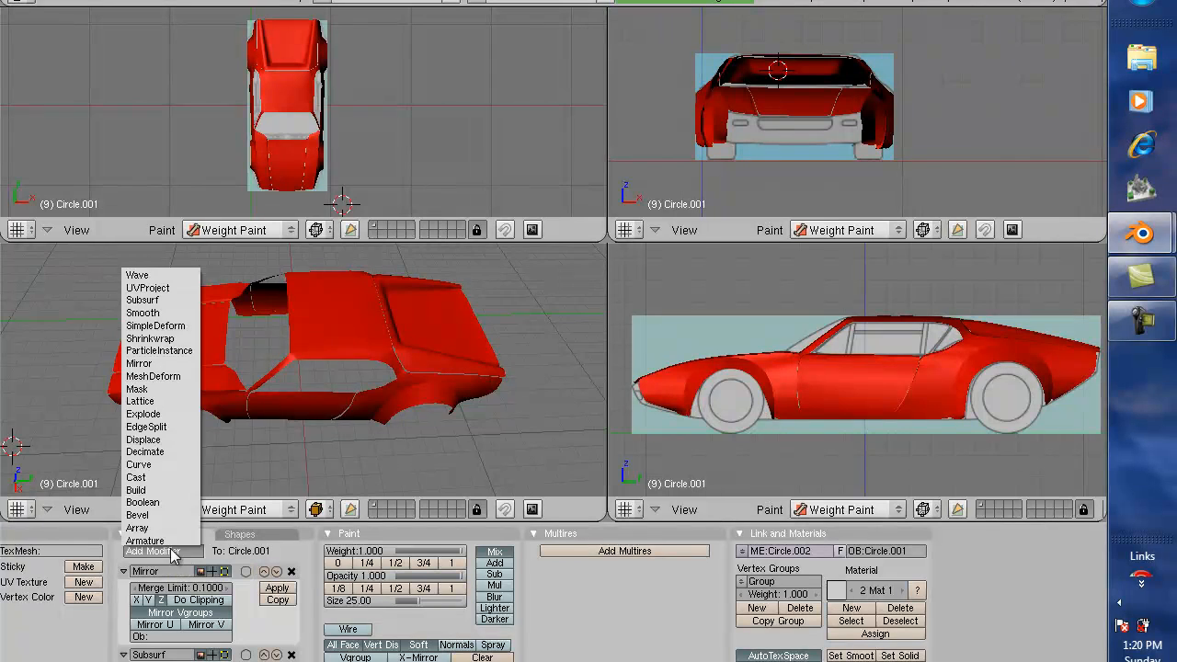
click(147, 309)
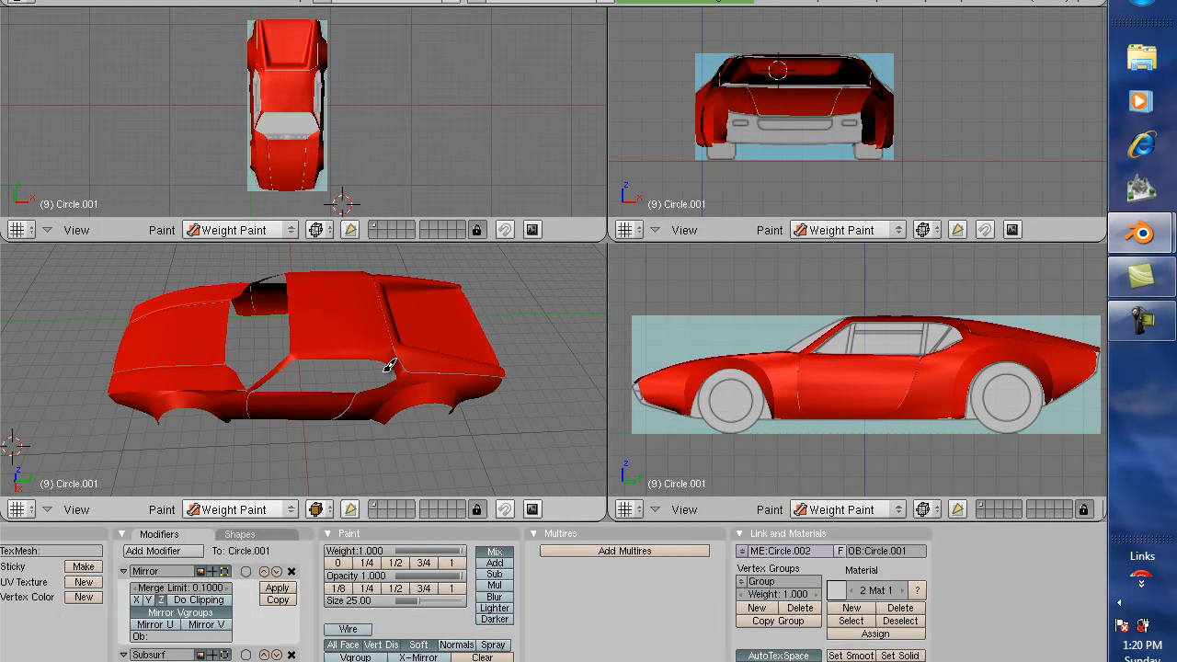
mouse_move(364, 370)
middle_down()
mouse_move(333, 376)
mouse_move(334, 426)
mouse_move(359, 265)
mouse_move(359, 307)
mouse_move(395, 318)
mouse_move(358, 338)
mouse_move(297, 341)
mouse_move(368, 355)
middle_up()
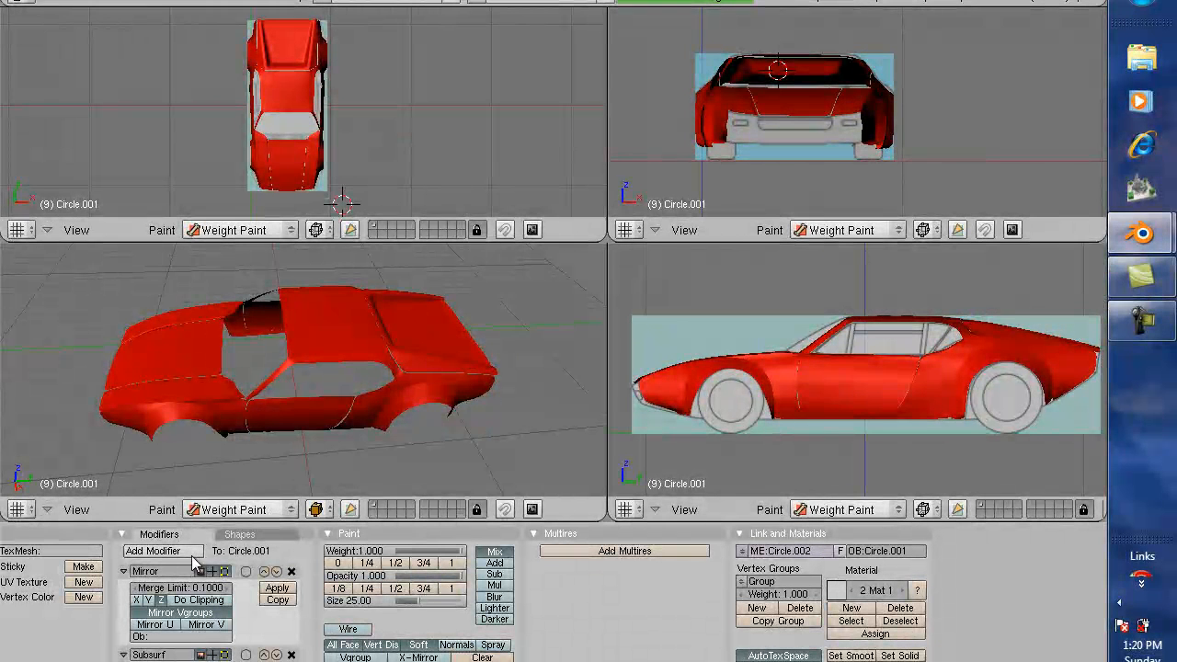
click(292, 655)
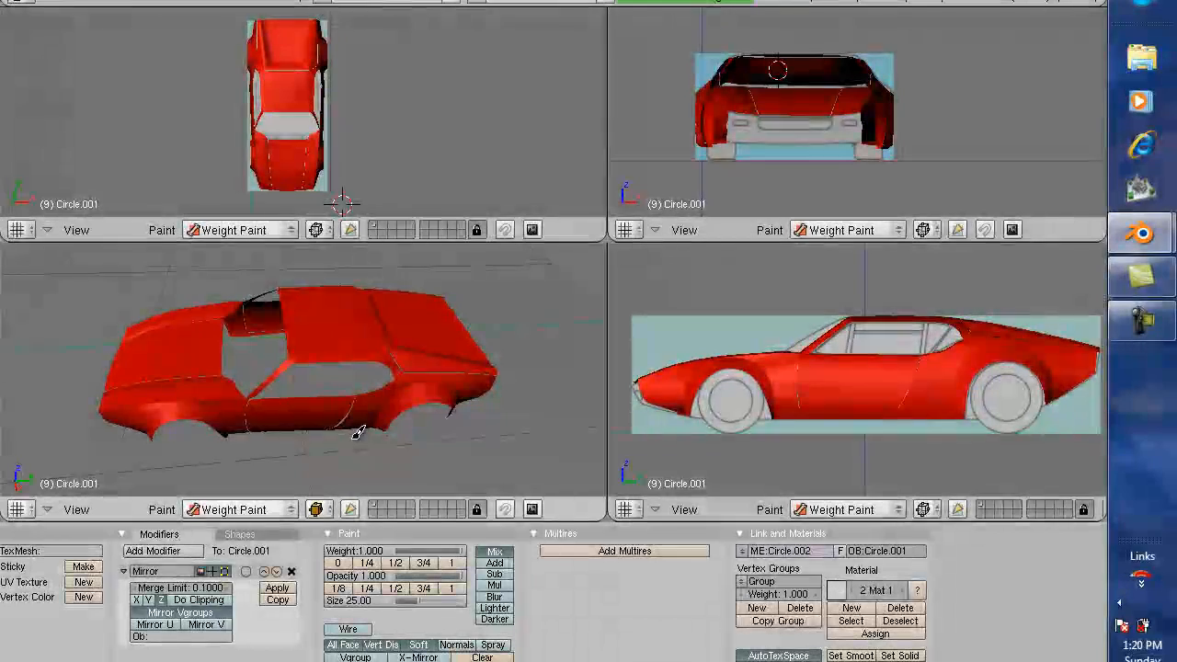
mouse_move(357, 433)
middle_down()
mouse_move(297, 447)
mouse_move(328, 487)
mouse_move(318, 463)
mouse_move(338, 442)
mouse_move(342, 338)
mouse_move(350, 392)
mouse_move(367, 390)
mouse_move(376, 415)
mouse_move(346, 434)
middle_up()
key(Tab)
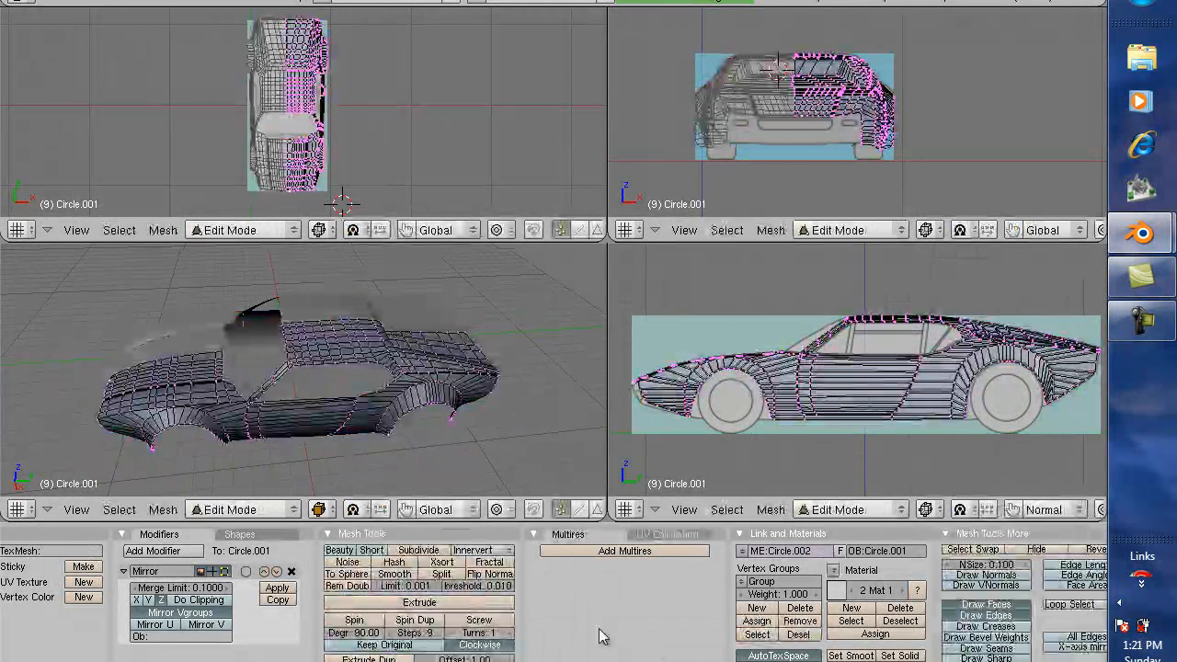
Enlarge the top view of the car and frame the hood area in it.
drag(491, 242, 515, 43)
drag(607, 155, 924, 156)
middle_drag(604, 329, 659, 243)
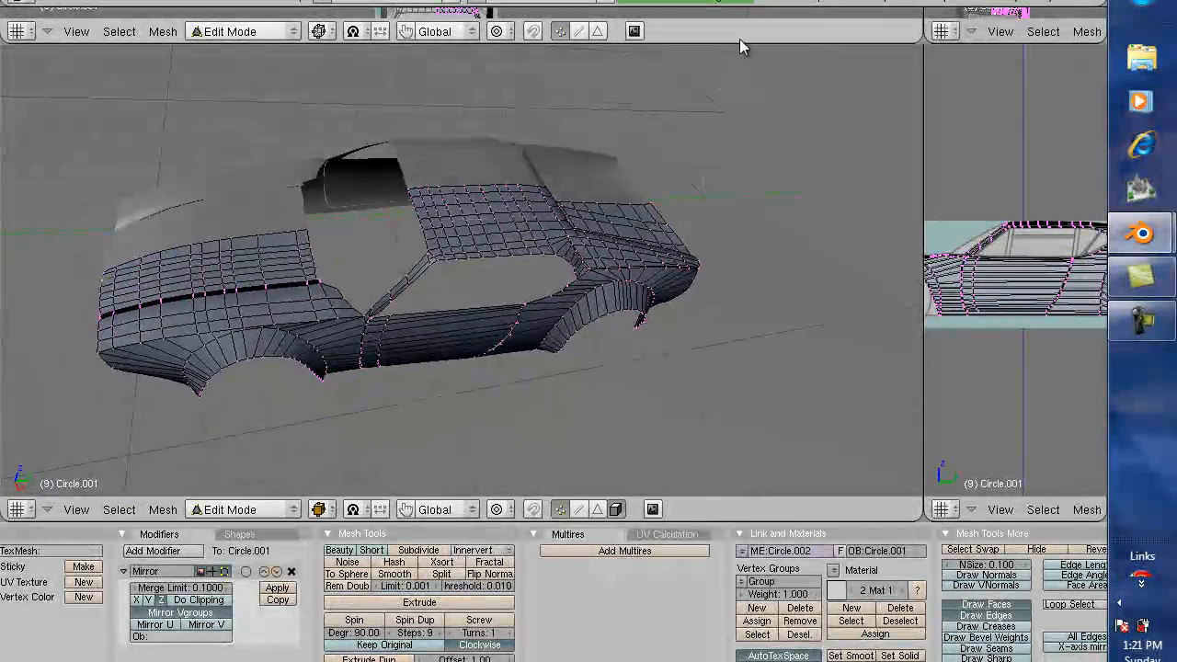
drag(738, 43, 733, 396)
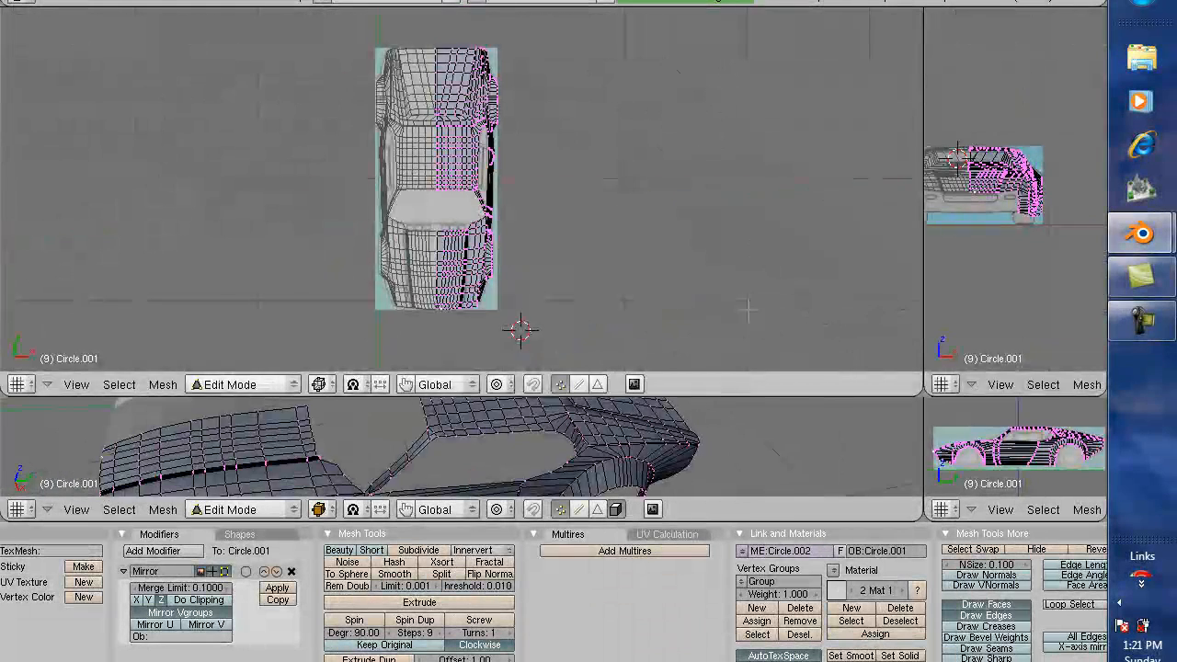
key(ctrl+Tab)
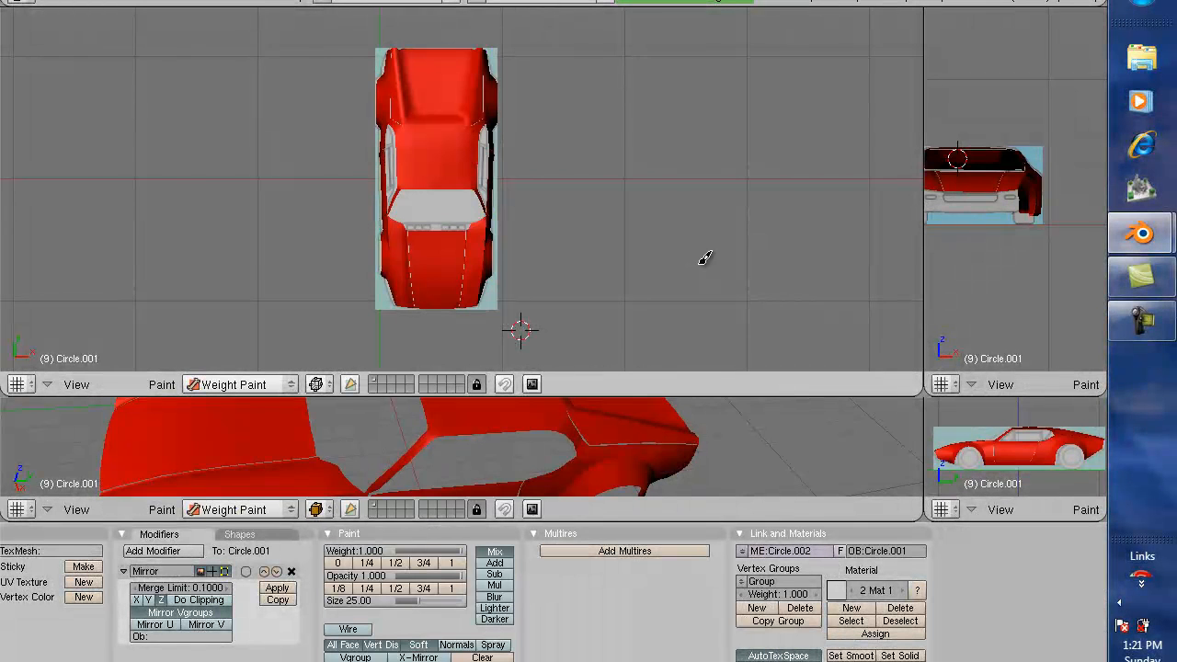
key(shift+b)
drag(356, 197, 553, 325)
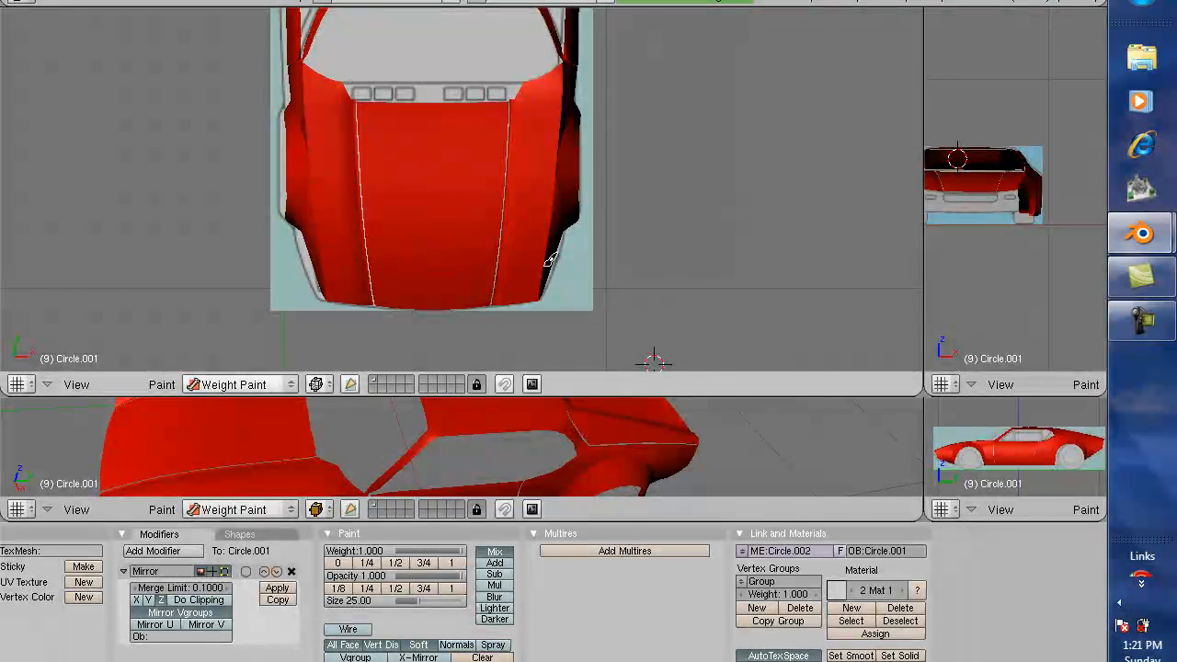
In Edit Mode, circle-select the first three vertex rows of the narrow hood seam strip, starting at the windshield end.
key(Tab)
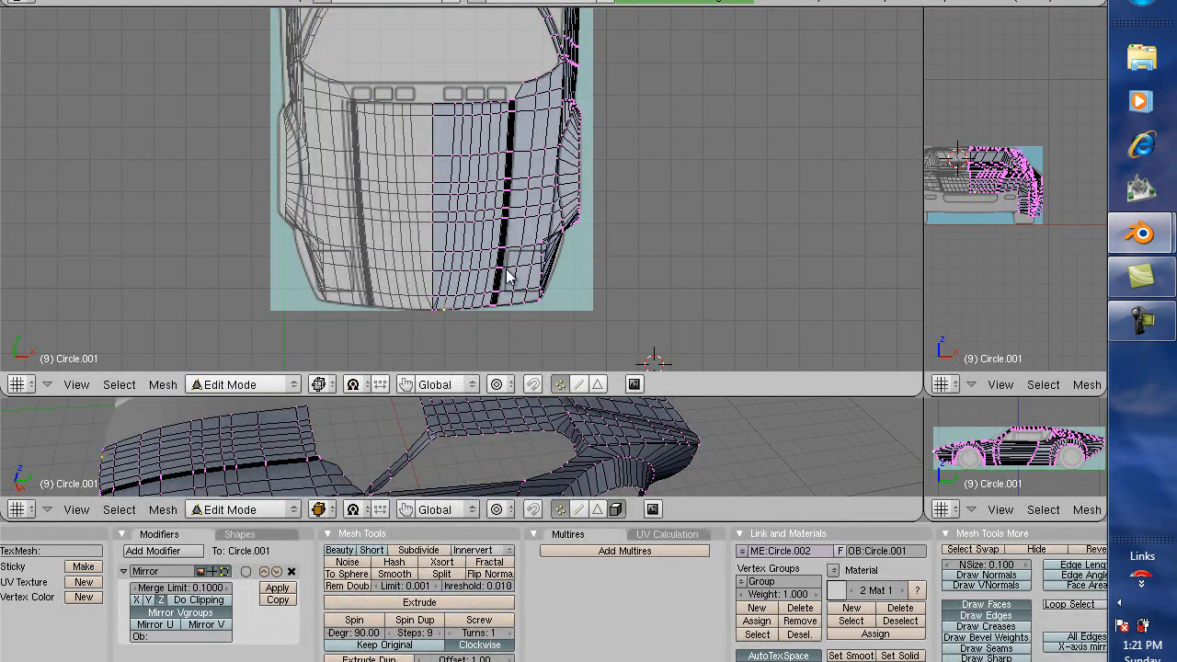
key(Tab)
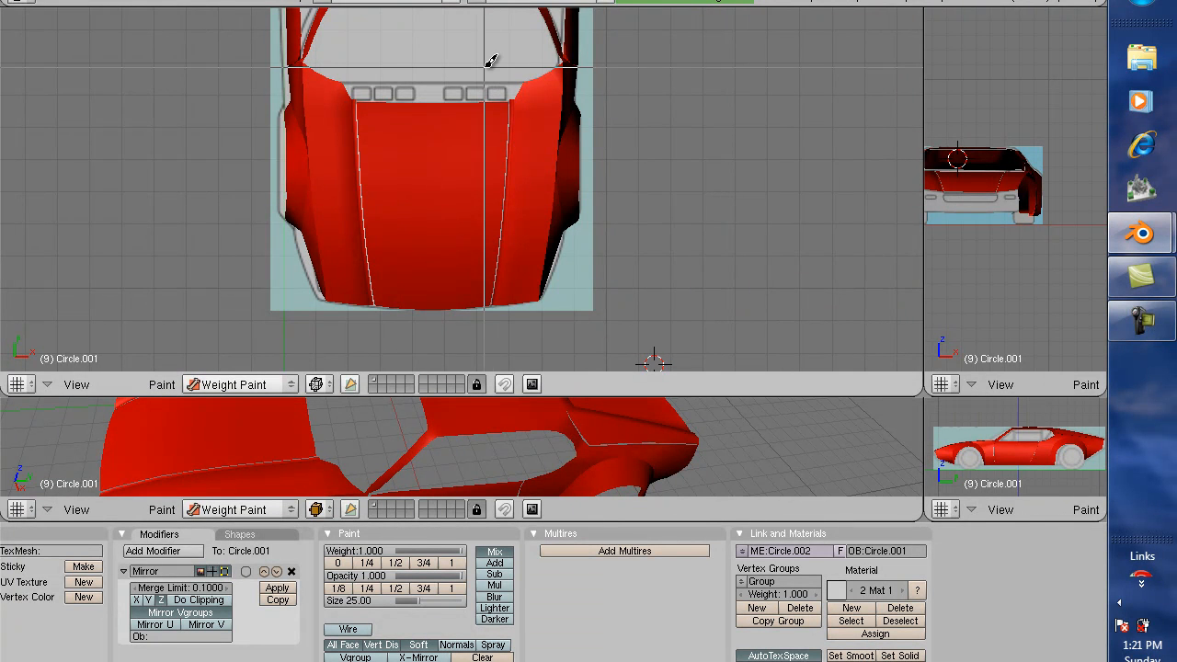
scroll(543, 105, up, 5)
key(Tab)
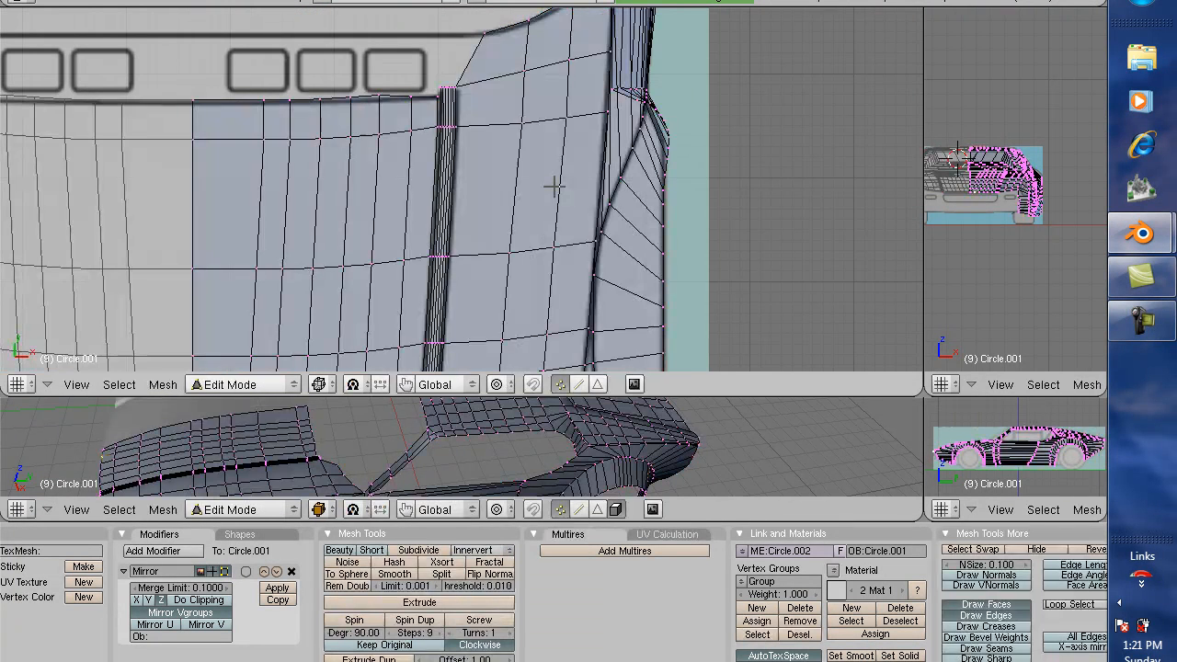
scroll(554, 186, down, 6)
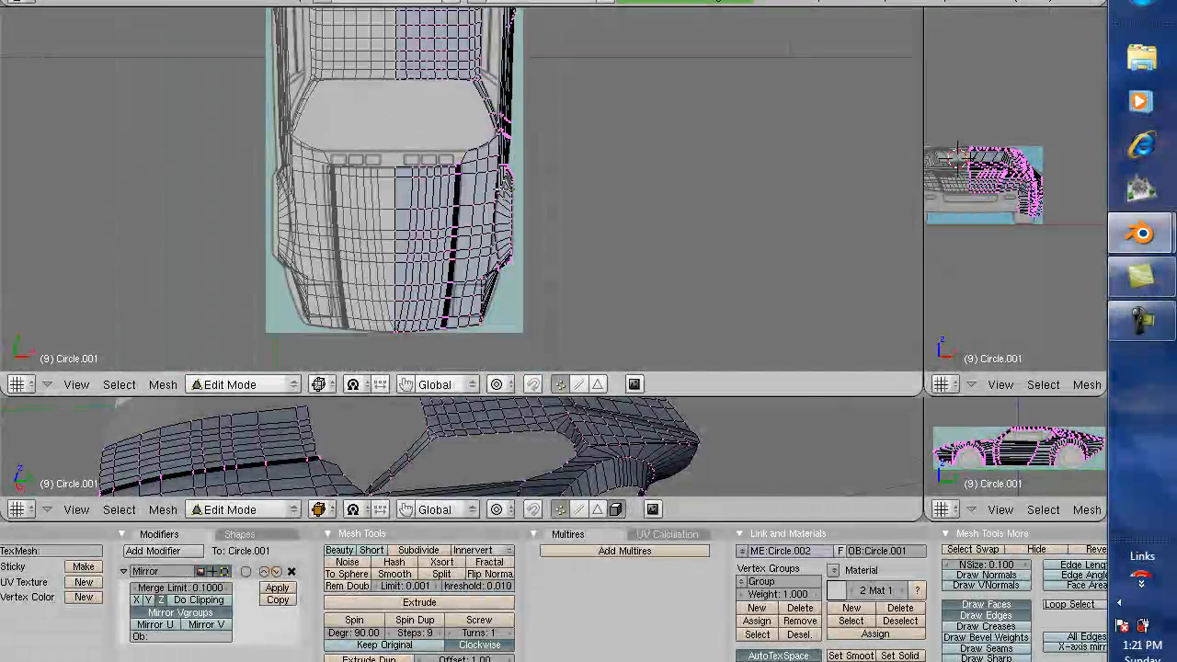
scroll(507, 165, up, 7)
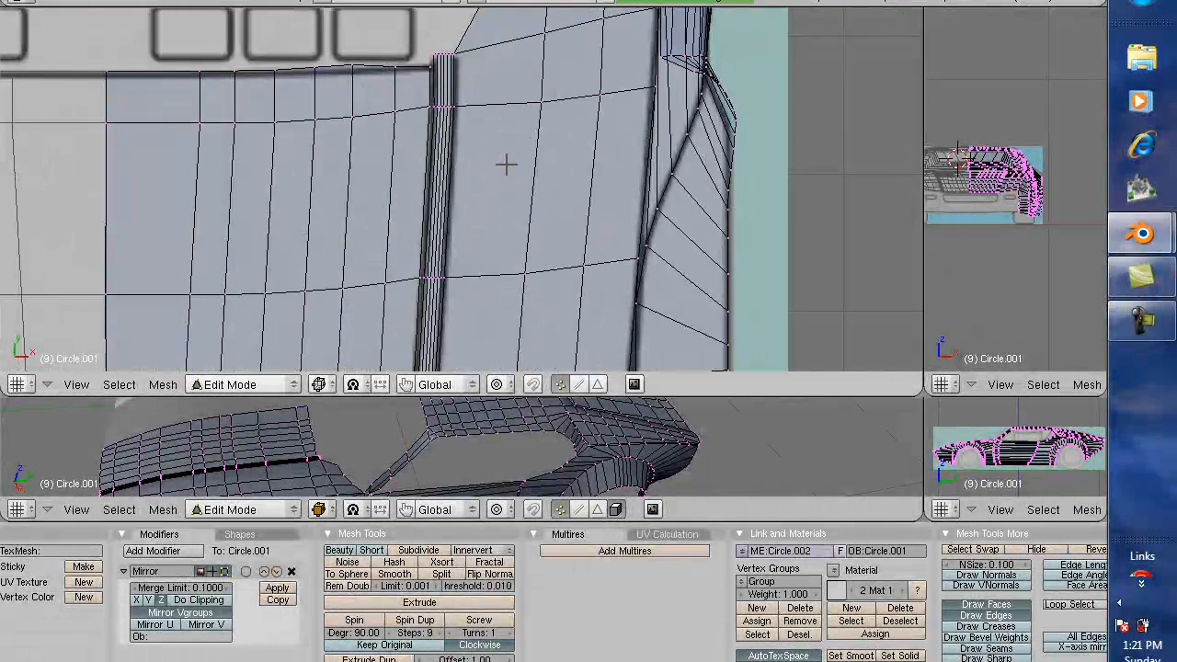
scroll(507, 164, down, 1)
click(449, 46)
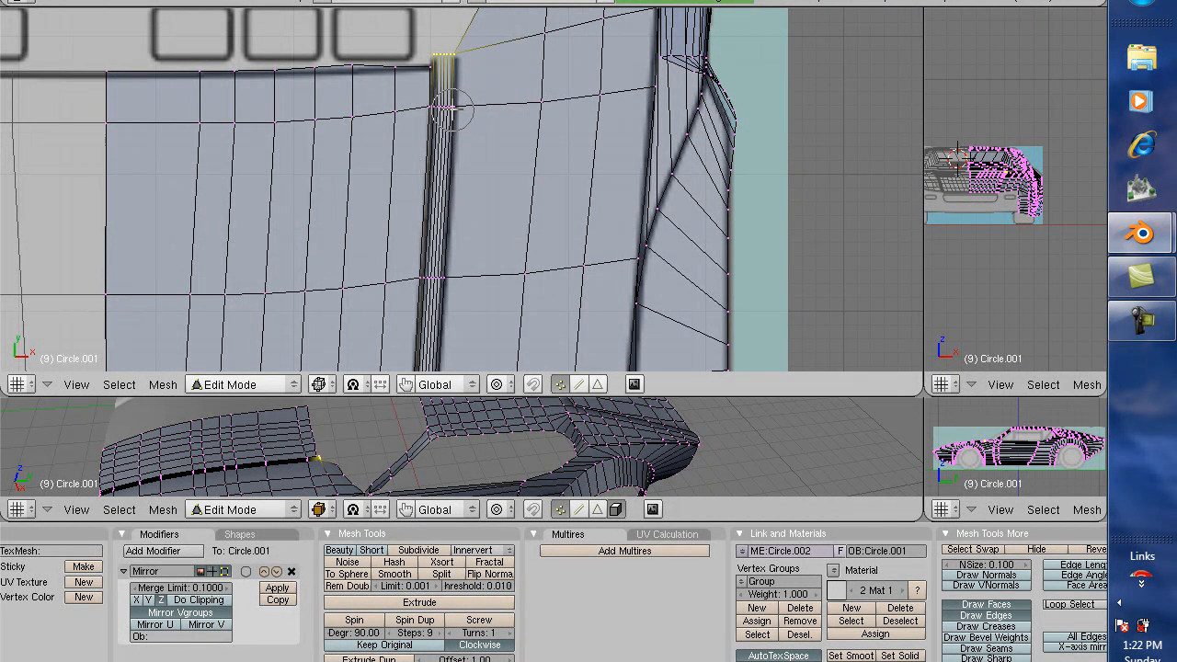
click(447, 108)
key(Escape)
key(b)
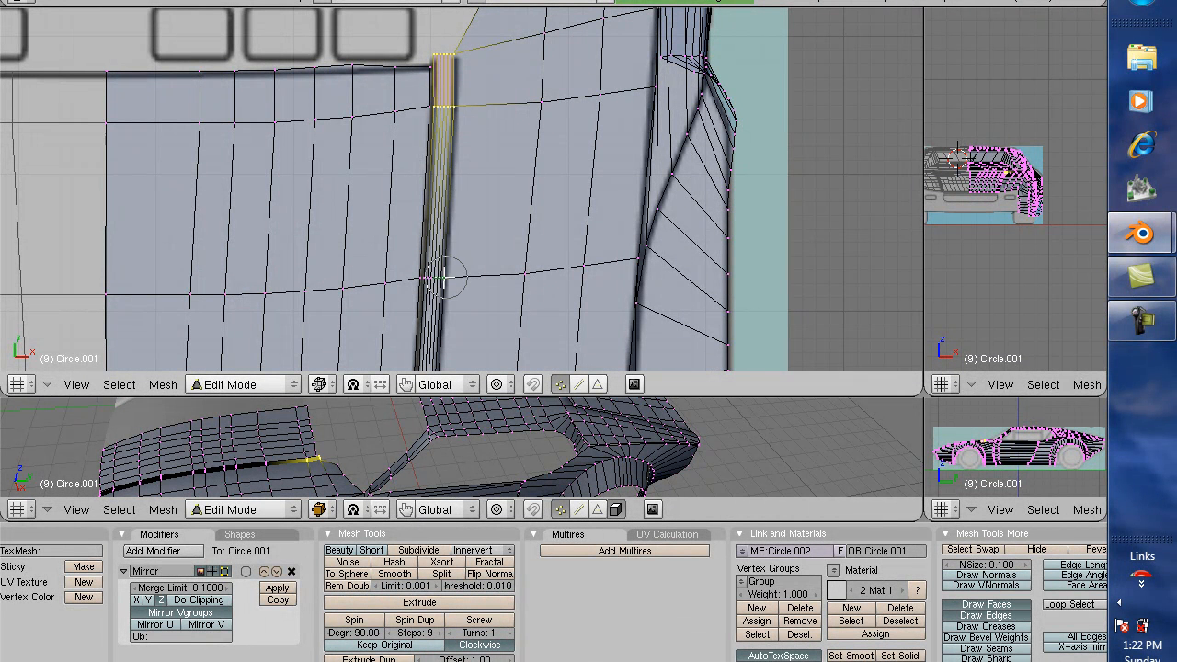
click(441, 279)
key(Escape)
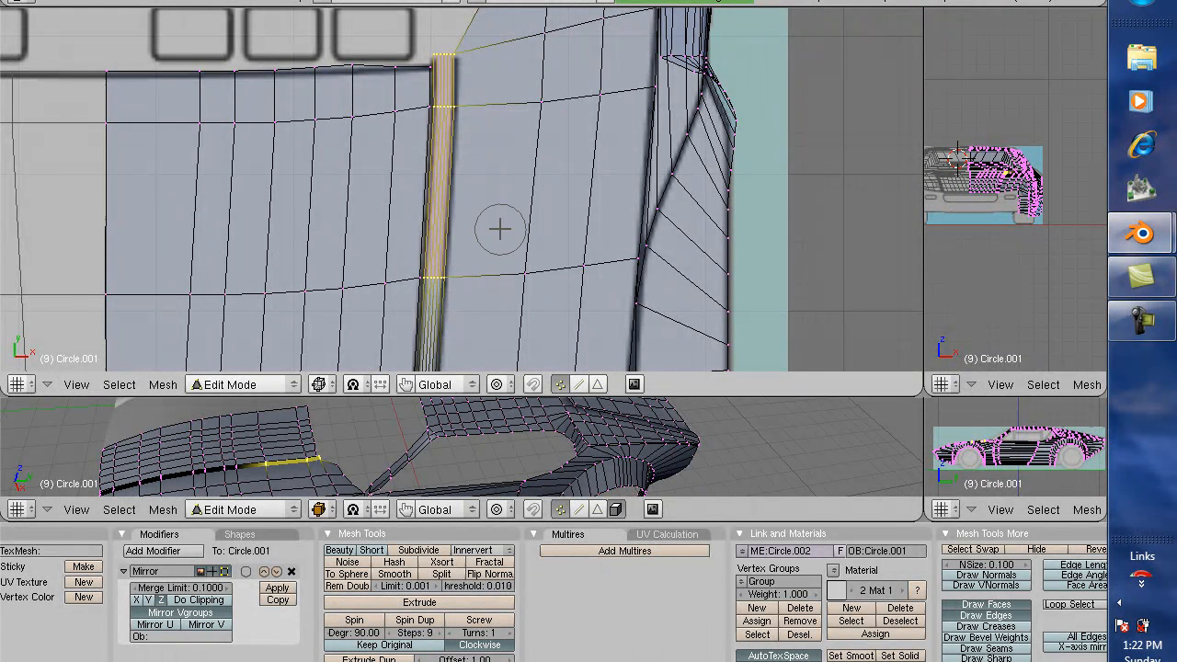
Add the fourth and fifth vertex rows of the hood seam strip to the selection, leaving out the hood-side edge vertices.
shift+scroll(485, 224, up, 3)
shift+scroll(483, 224, down, 13)
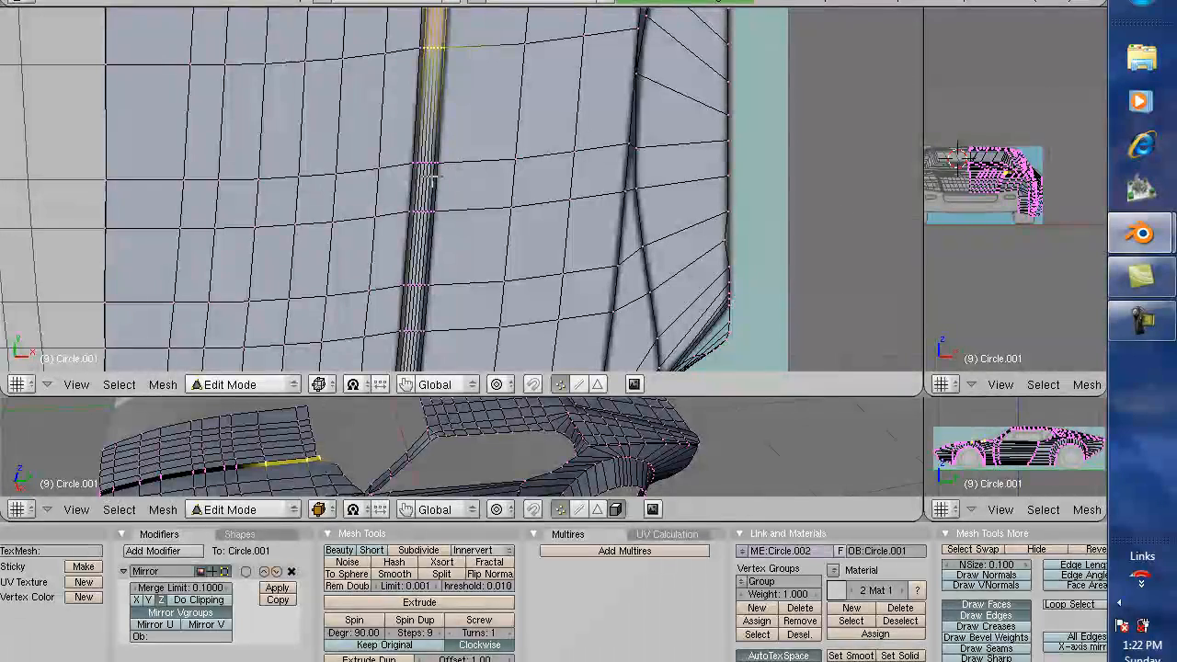
key(shift+b)
drag(407, 137, 462, 221)
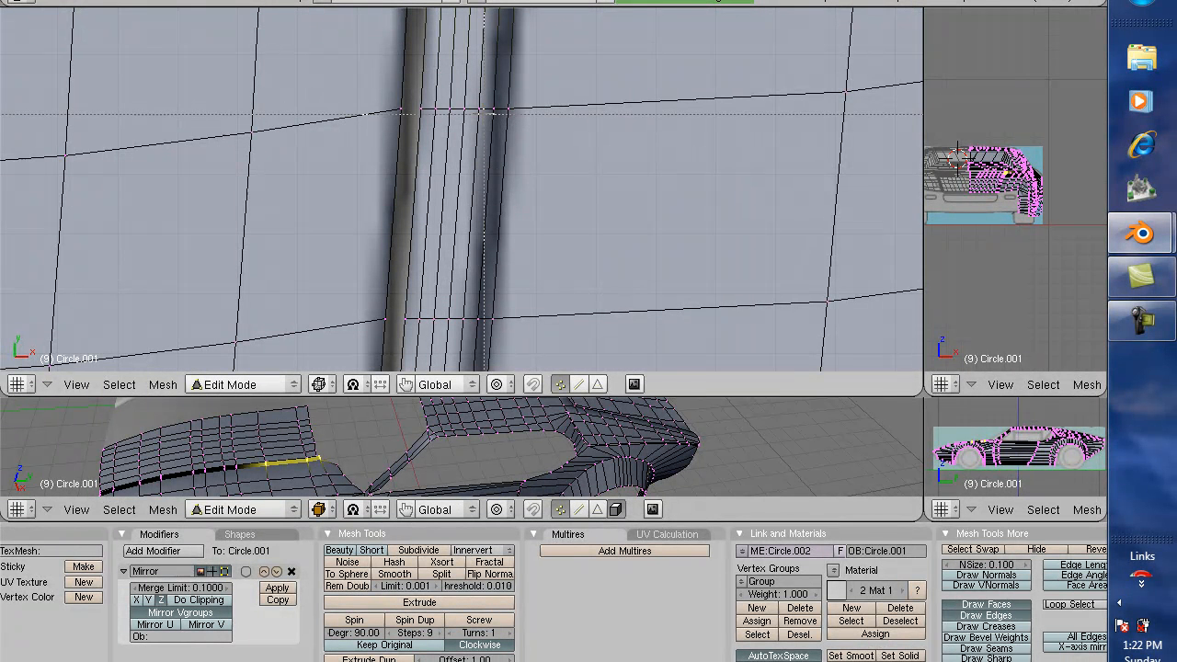
scroll(465, 111, up, 5)
click(469, 112)
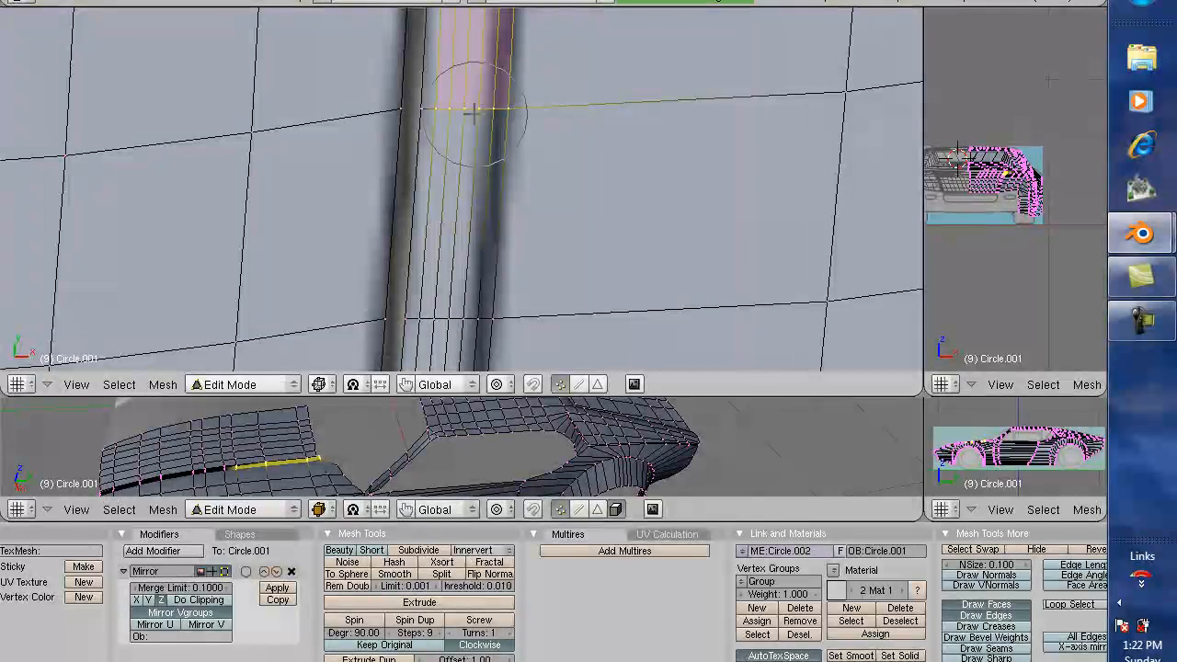
click(452, 315)
right_click(507, 275)
Extend the selection by the sixth and seventh vertex rows of the seam strip, heading toward the car's nose.
shift+scroll(502, 268, up, 3)
shift+scroll(503, 265, down, 20)
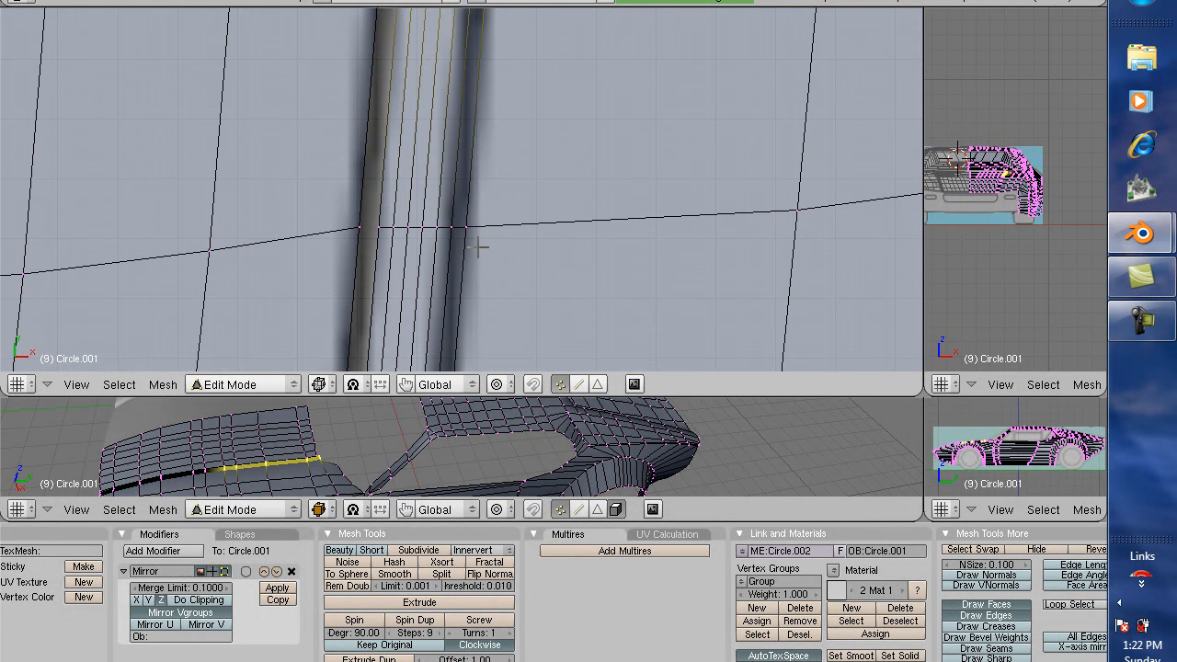
key(b)
key(b)
click(433, 223)
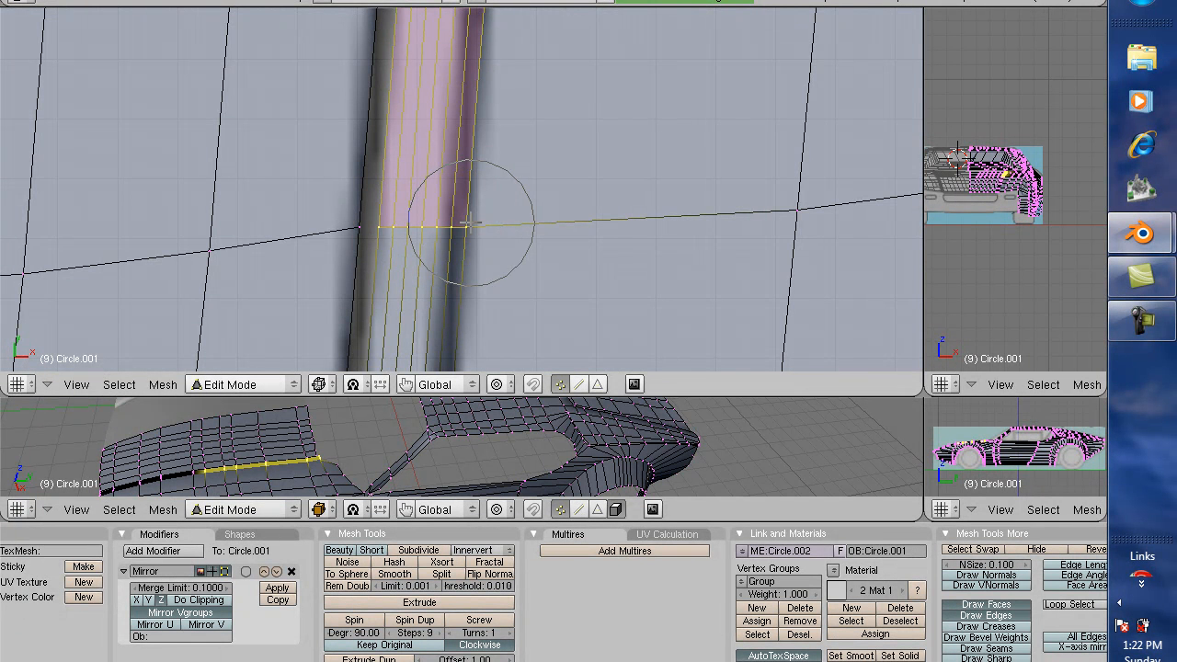
shift+scroll(472, 222, down, 9)
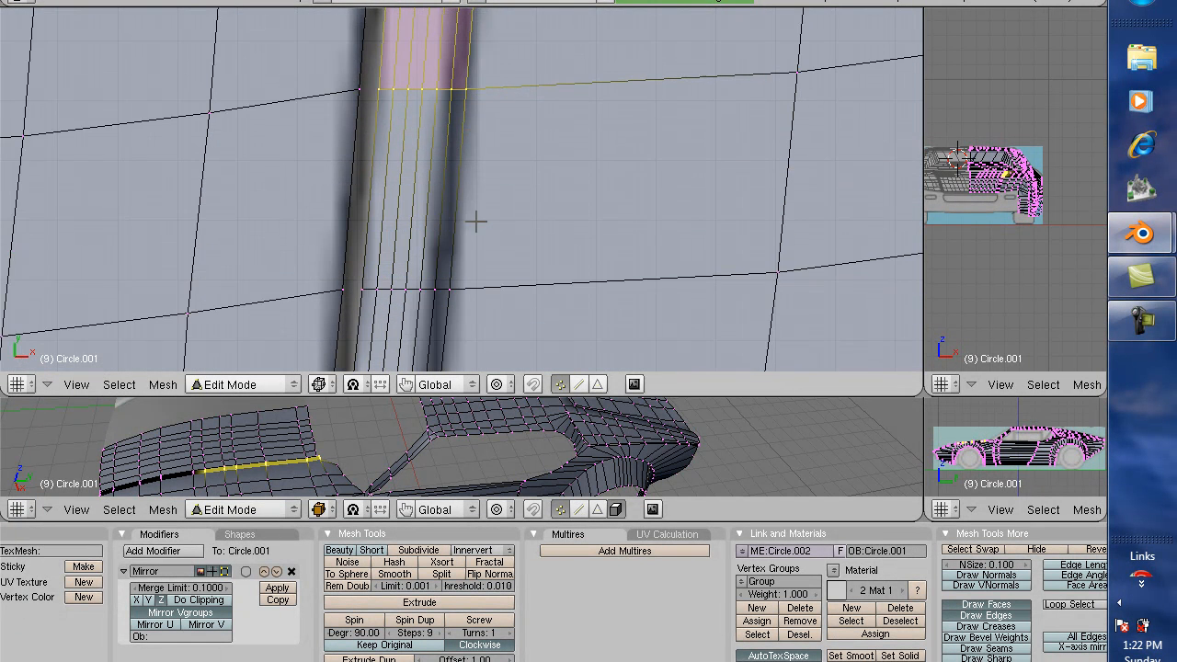
key(b)
key(b)
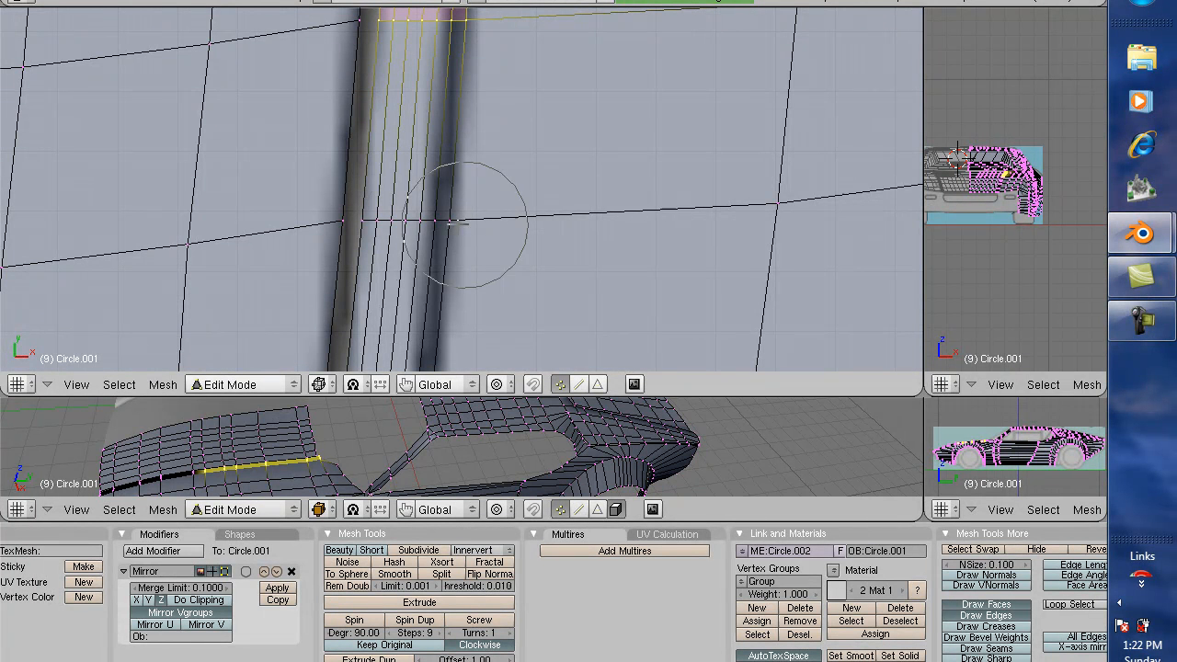
click(409, 207)
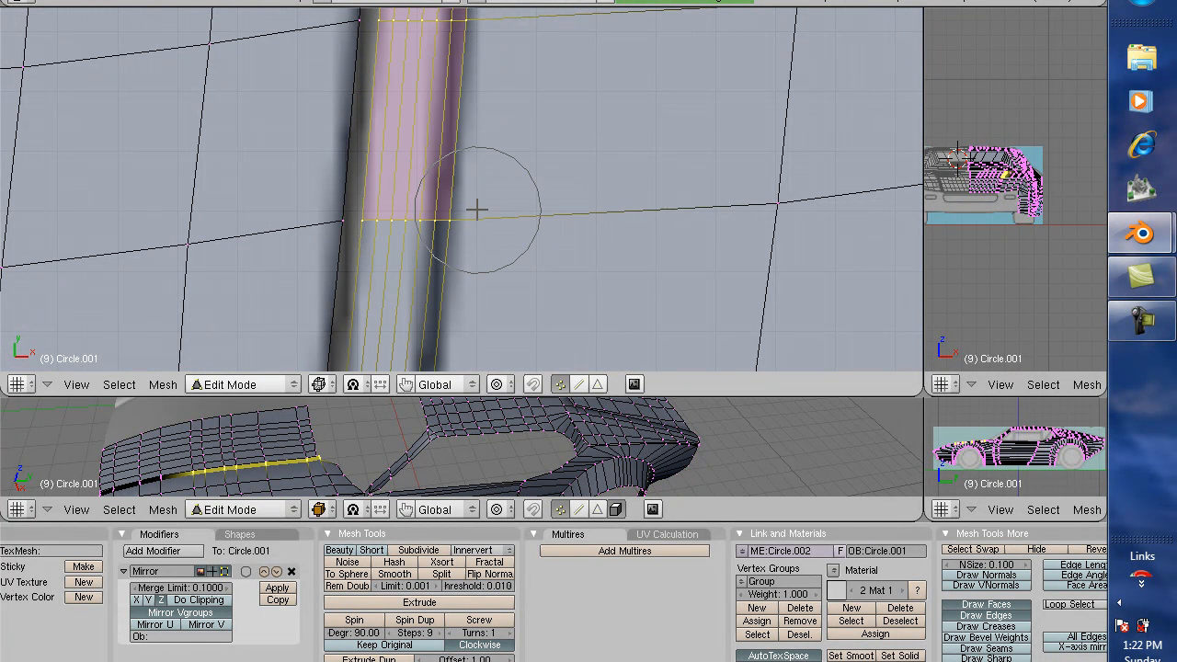
Add the eighth and ninth vertex rows of the seam strip, beside the headlight outline, to the selection.
shift+scroll(477, 209, down, 10)
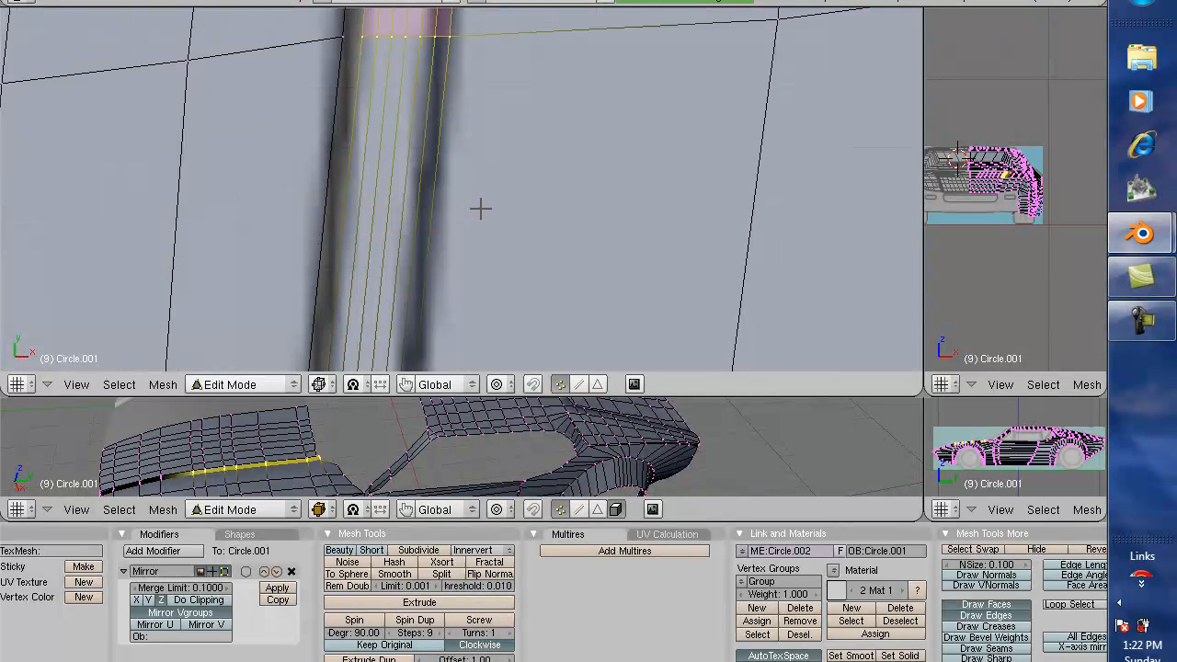
shift+scroll(480, 209, down, 8)
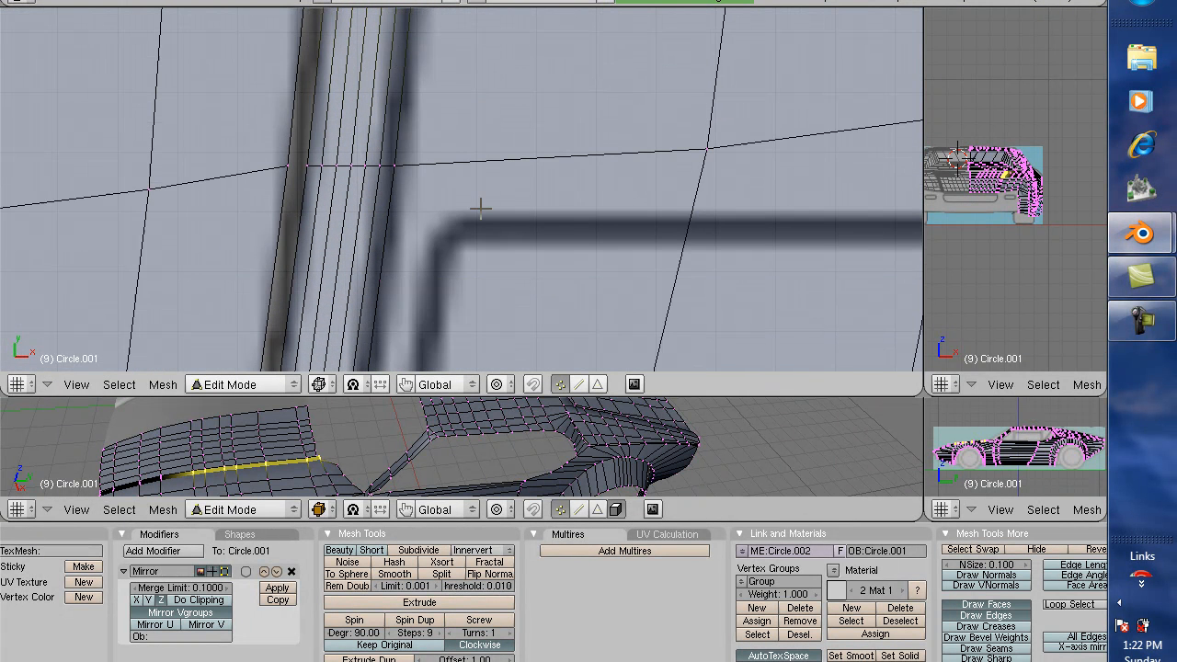
key(b)
key(b)
click(355, 176)
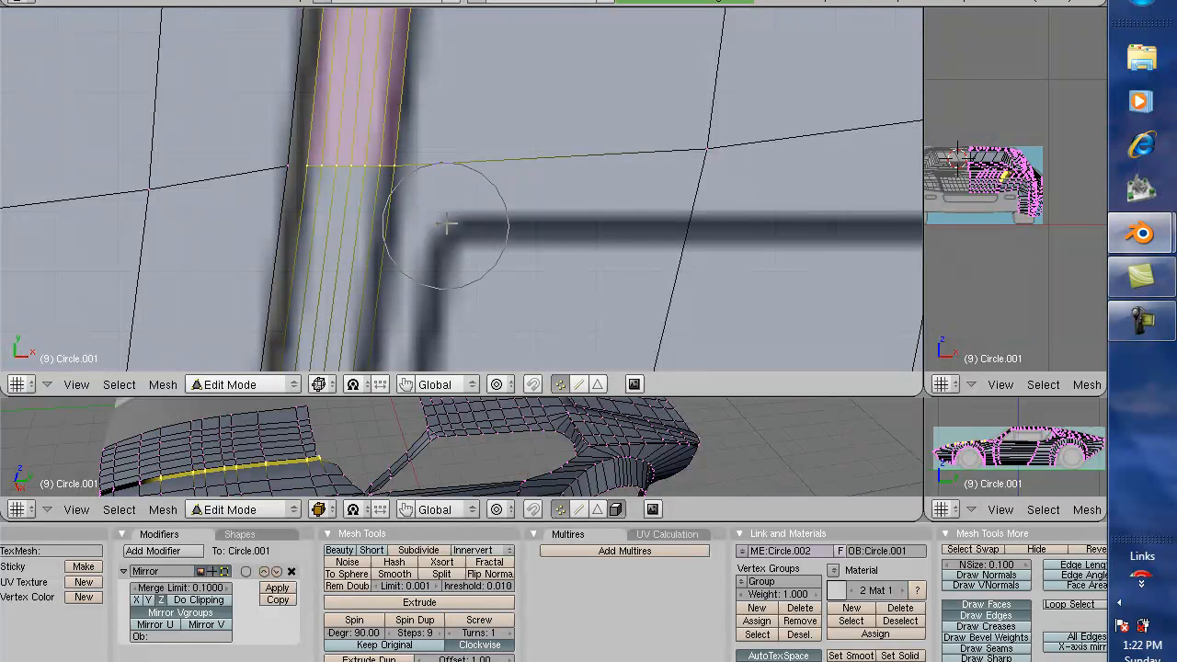
key(Escape)
shift+scroll(452, 220, up, 2)
shift+scroll(453, 220, down, 13)
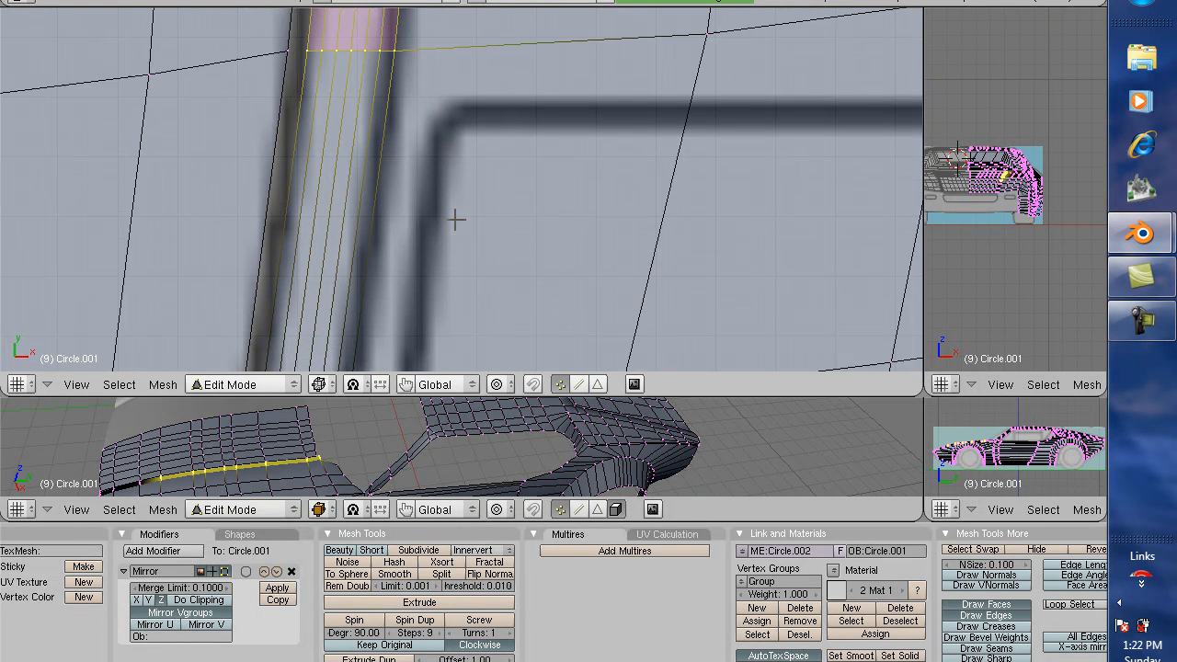
shift+scroll(454, 220, down, 4)
key(b)
key(b)
click(316, 157)
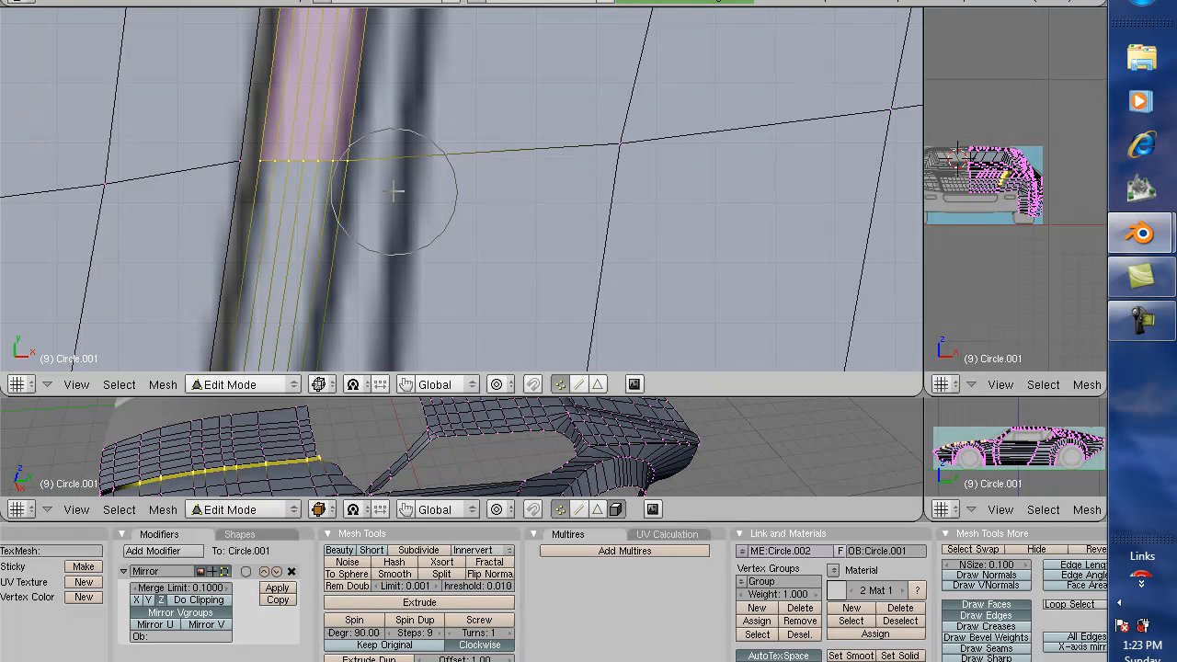
key(Escape)
Complete the seam strip selection with its last two vertex rows, down to the hood's front edge.
scroll(395, 191, down, 4)
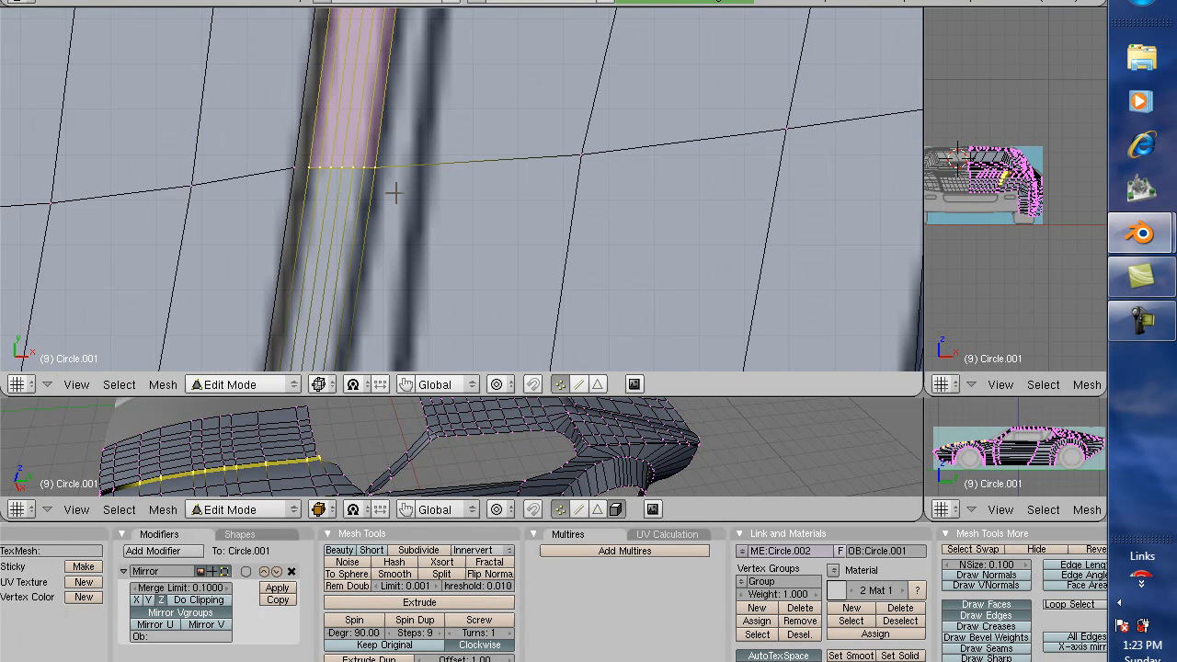
shift+scroll(402, 189, up, 1)
shift+scroll(402, 191, down, 6)
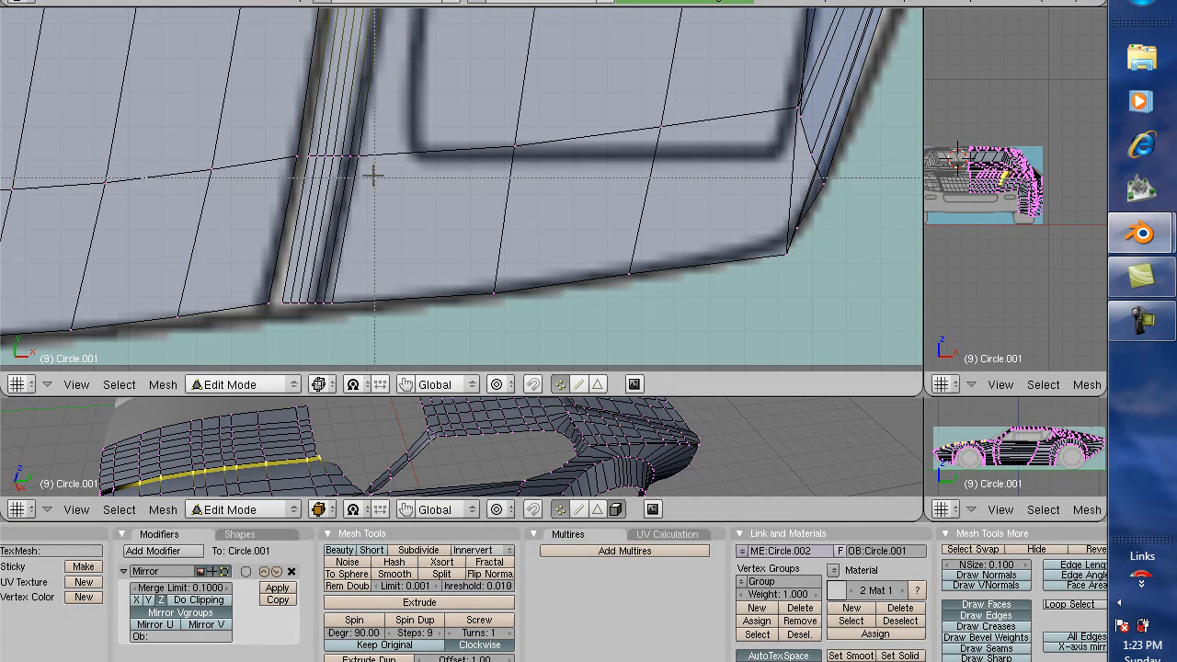
mouse_move(394, 189)
mouse_down()
mouse_move(359, 157)
mouse_move(337, 308)
mouse_up()
click(338, 308)
scroll(440, 204, up, 4)
scroll(440, 203, down, 5)
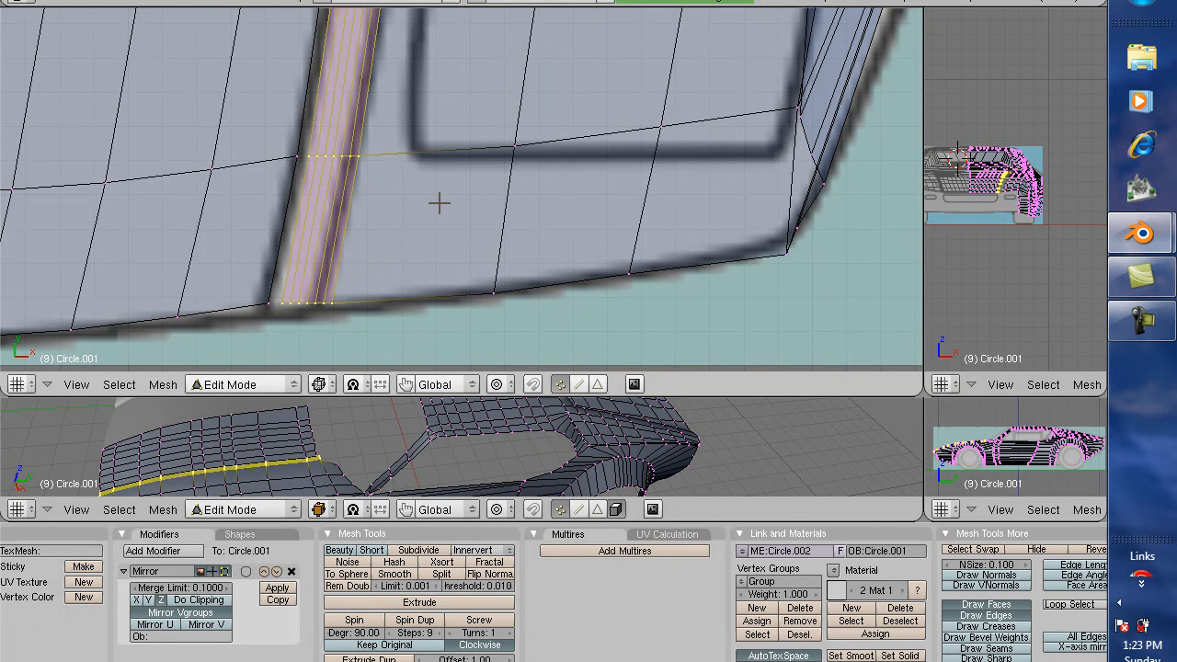
scroll(439, 204, up, 2)
scroll(447, 212, down, 4)
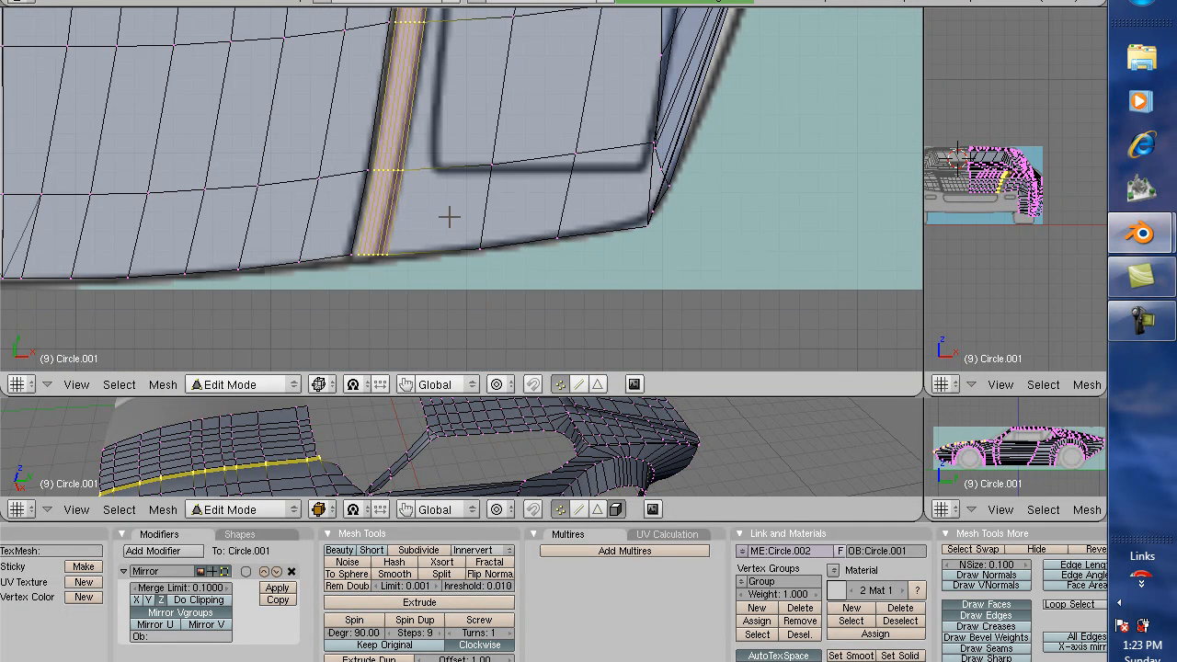
Try to extrude the selected hood seam strip as a region, offset about 0.37 along its normal.
scroll(449, 216, down, 6)
scroll(481, 156, down, 3)
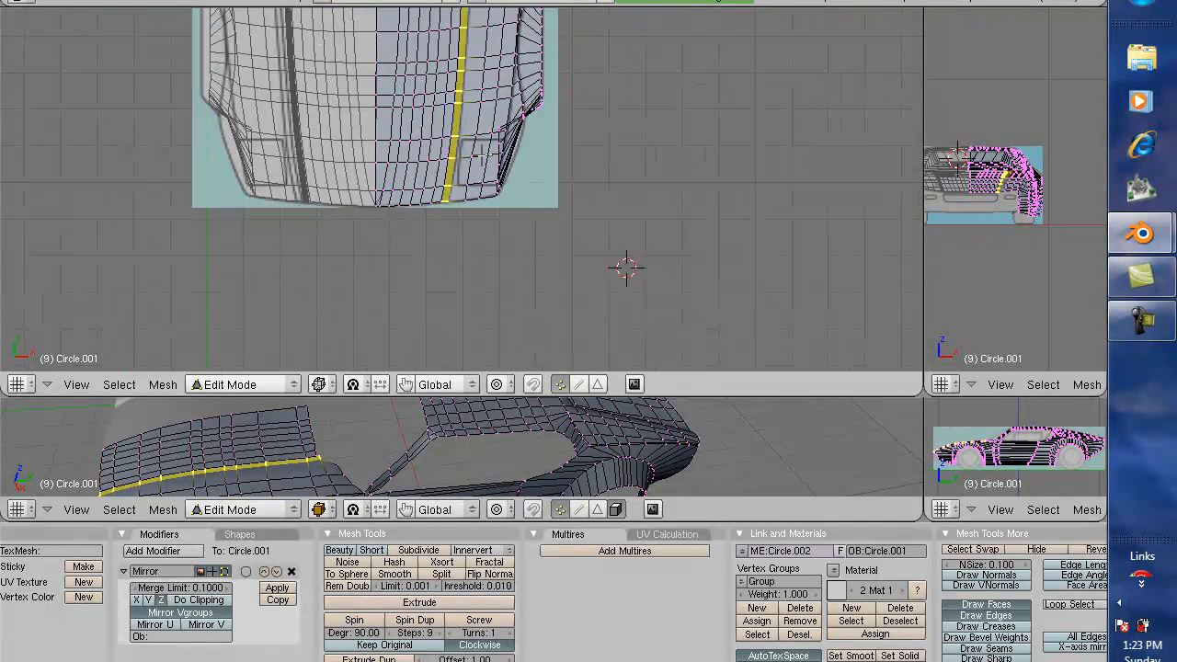
scroll(480, 157, down, 2)
key(b)
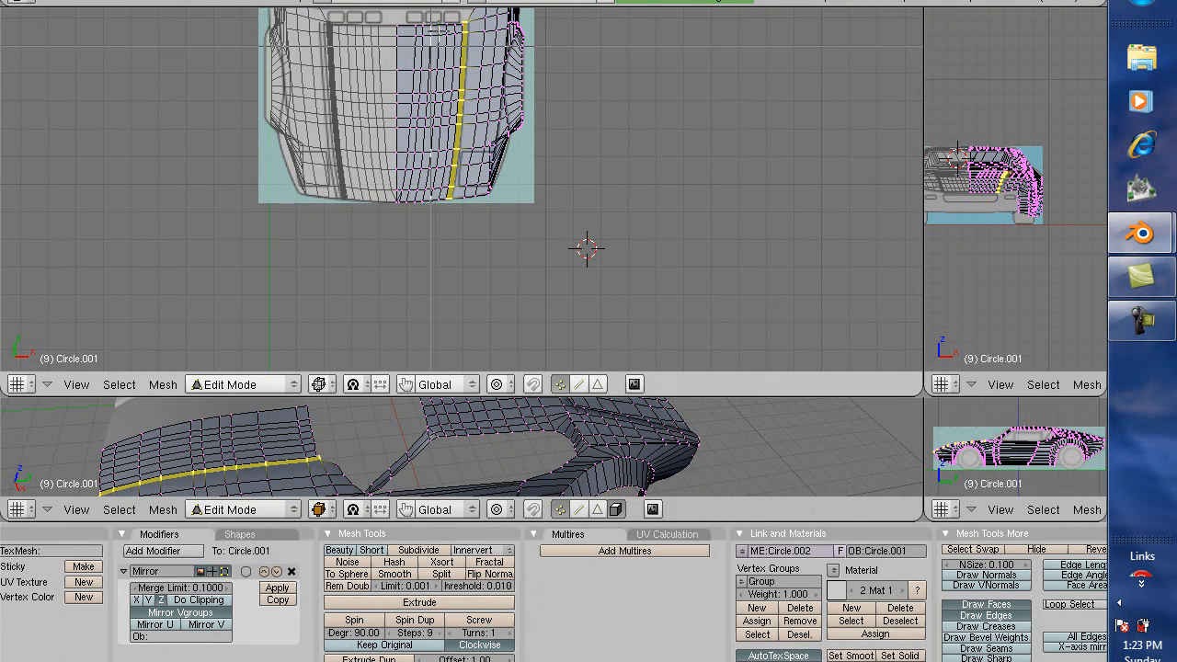
drag(437, 13, 517, 222)
drag(507, 226, 507, 226)
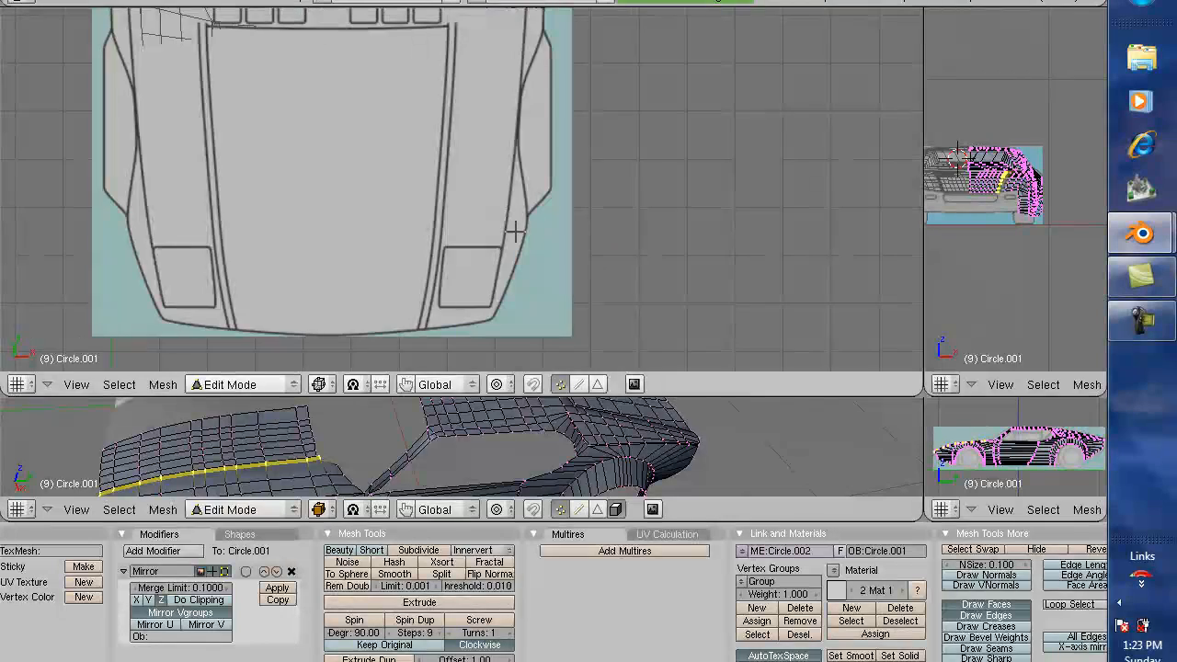
key(Tab)
key(Tab)
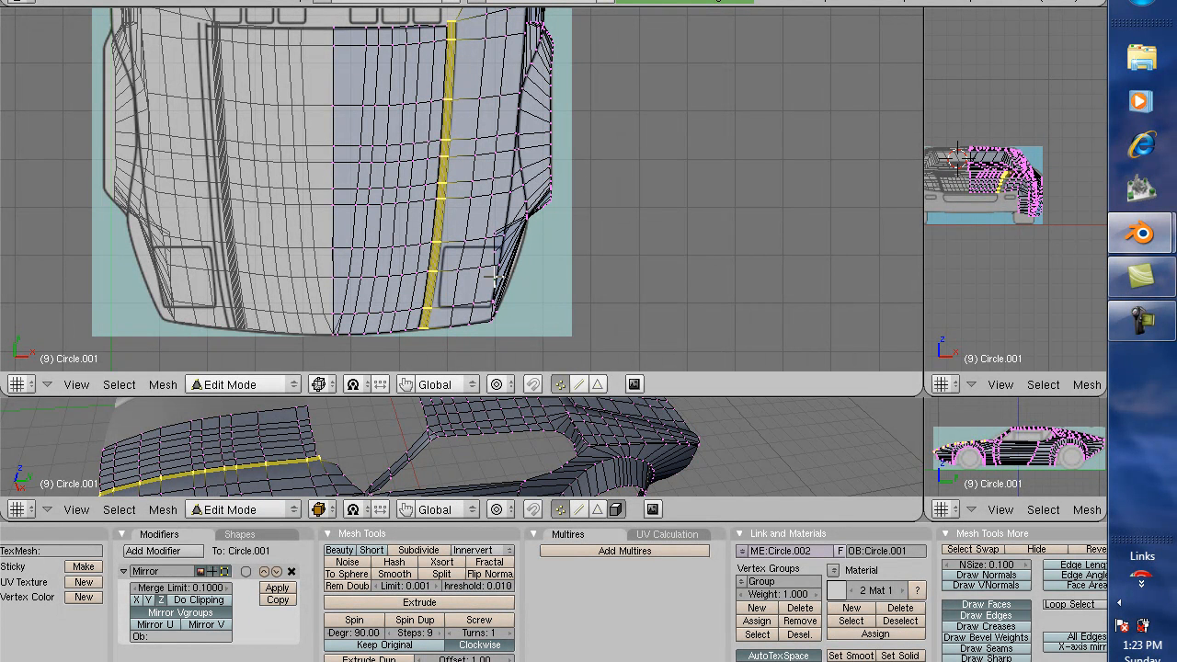
key(e)
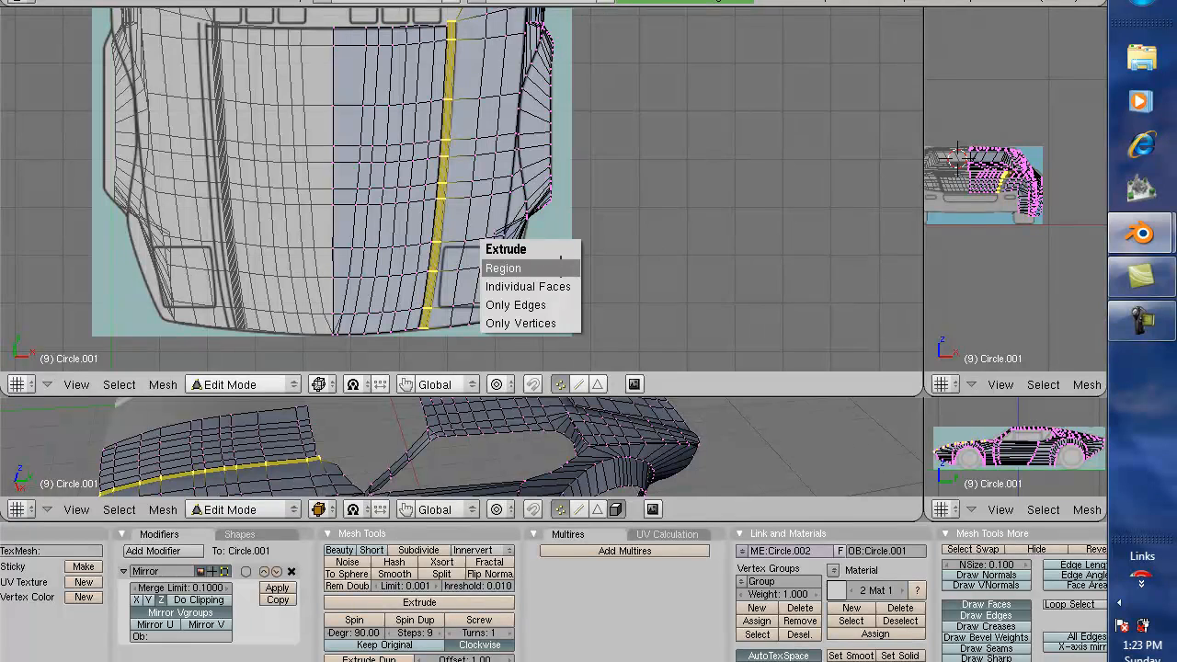
click(562, 267)
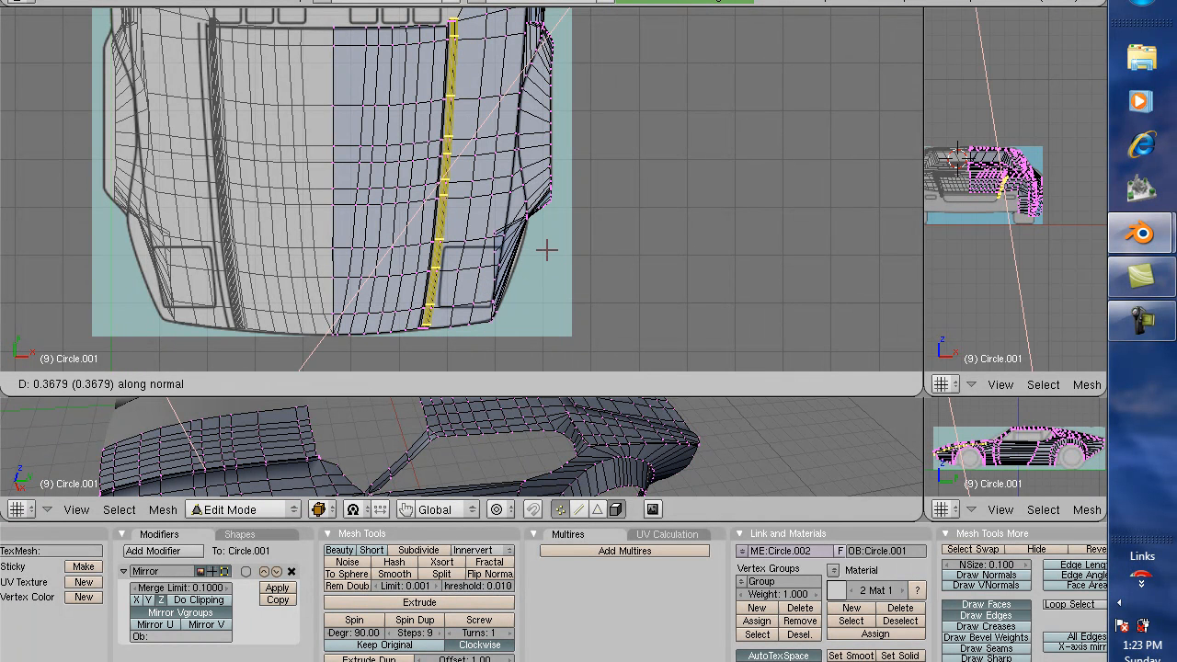
click(547, 256)
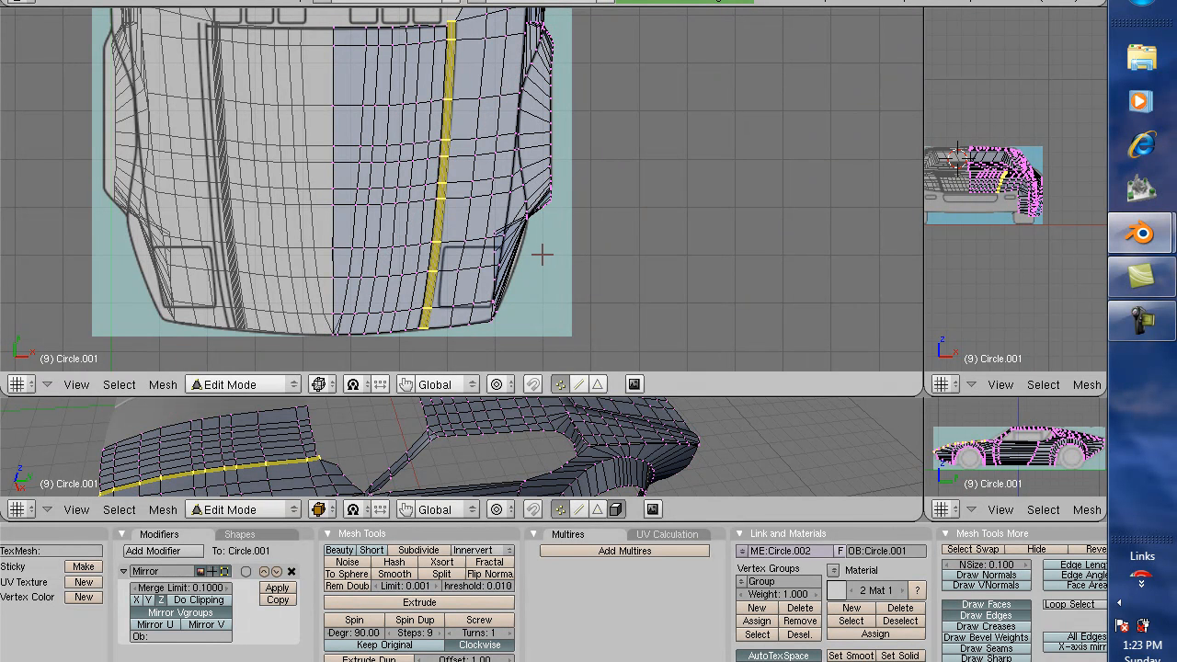
Extrude the selected hood seam strip as a region in place, with zero offset along the normal.
key(e)
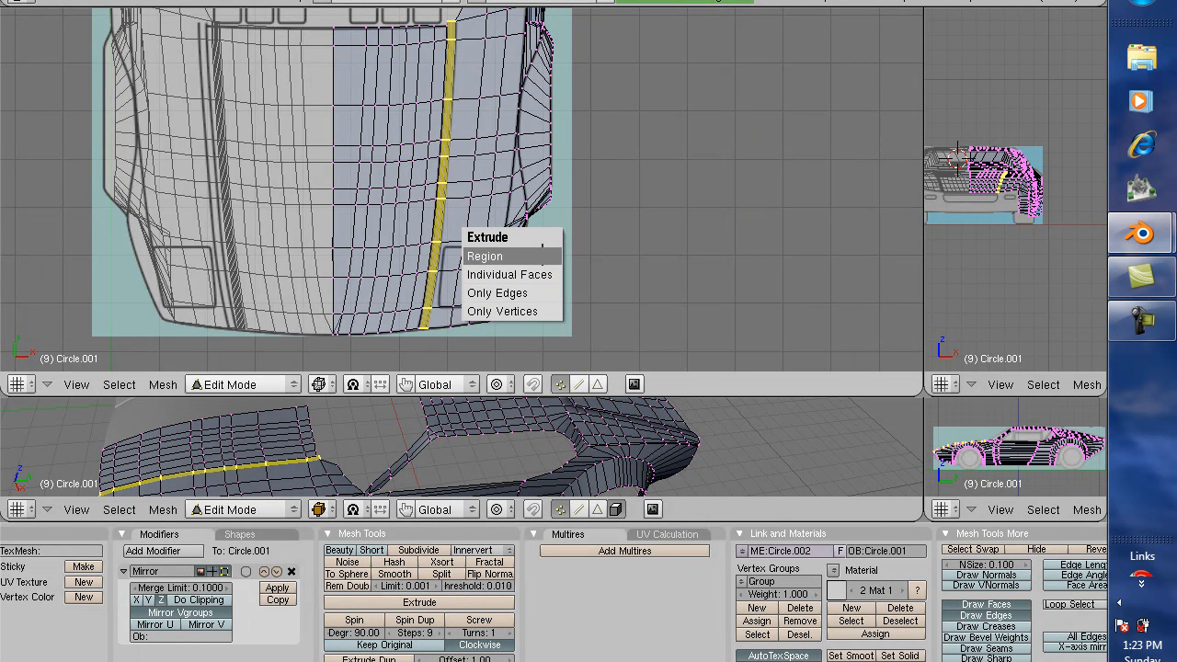
click(542, 255)
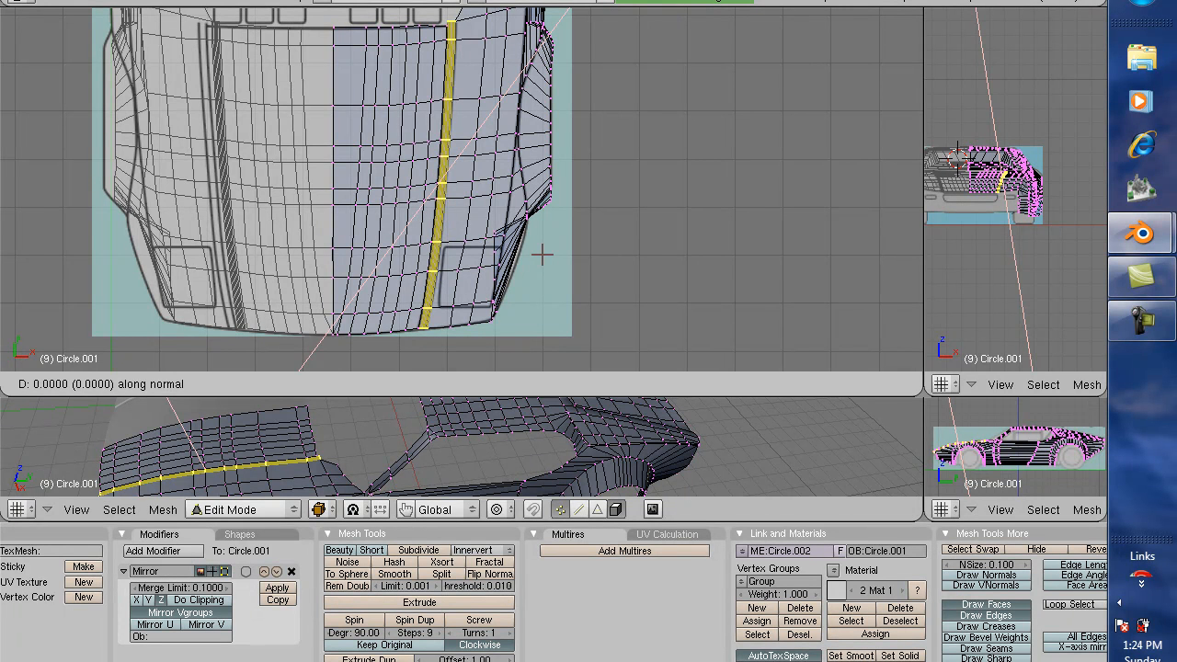
click(542, 255)
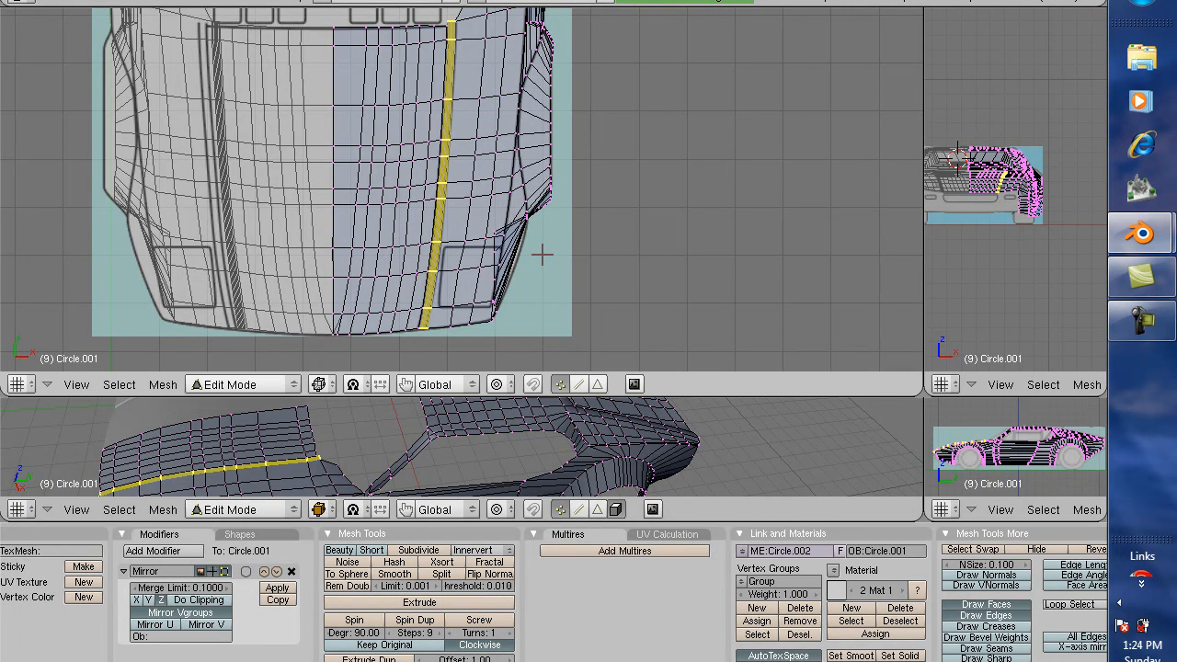
Display the car body in Weight Paint mode to check the hood seams, and apply smooth shading.
key(ctrl+Tab)
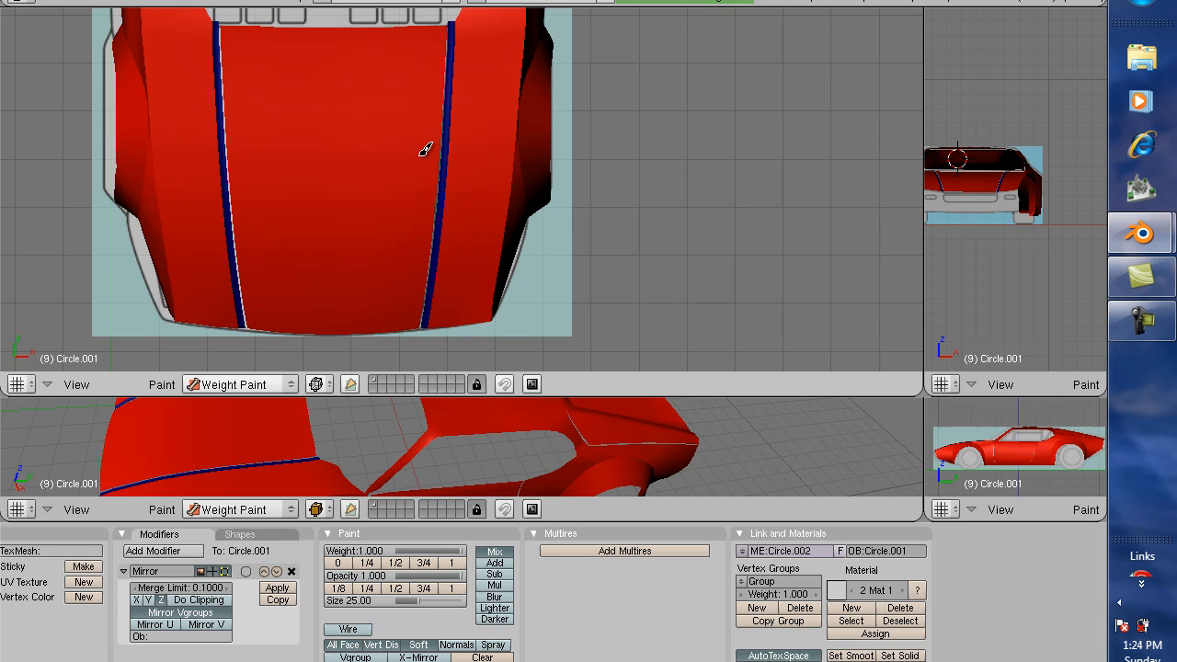
scroll(526, 184, down, 4)
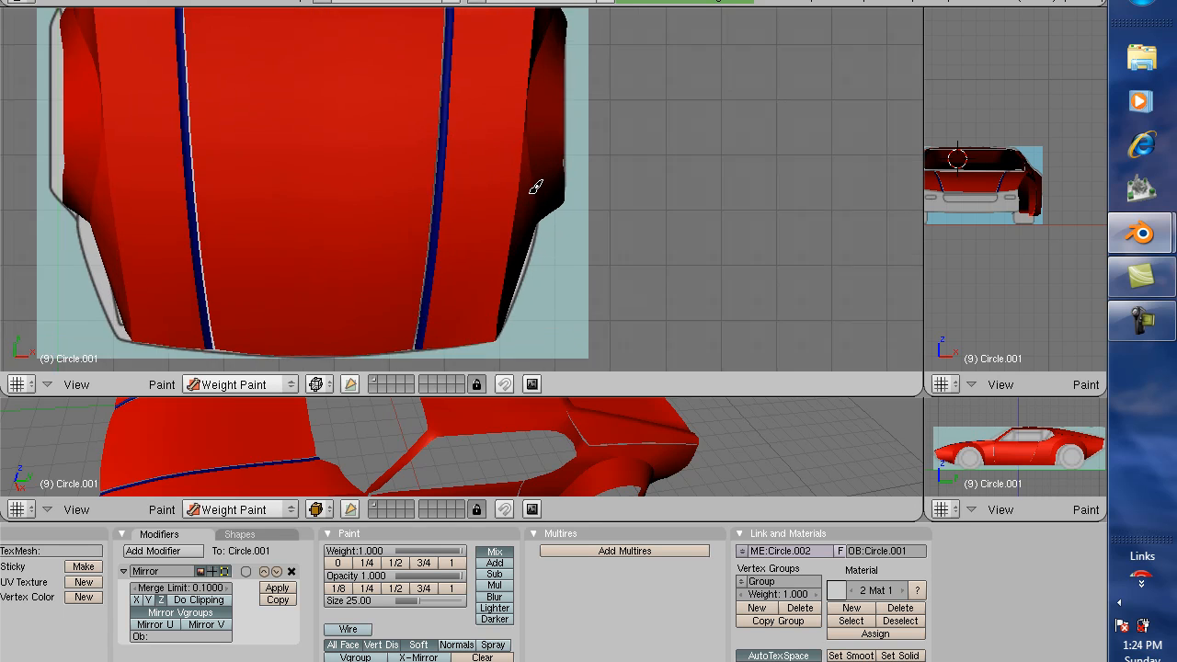
scroll(540, 193, up, 1)
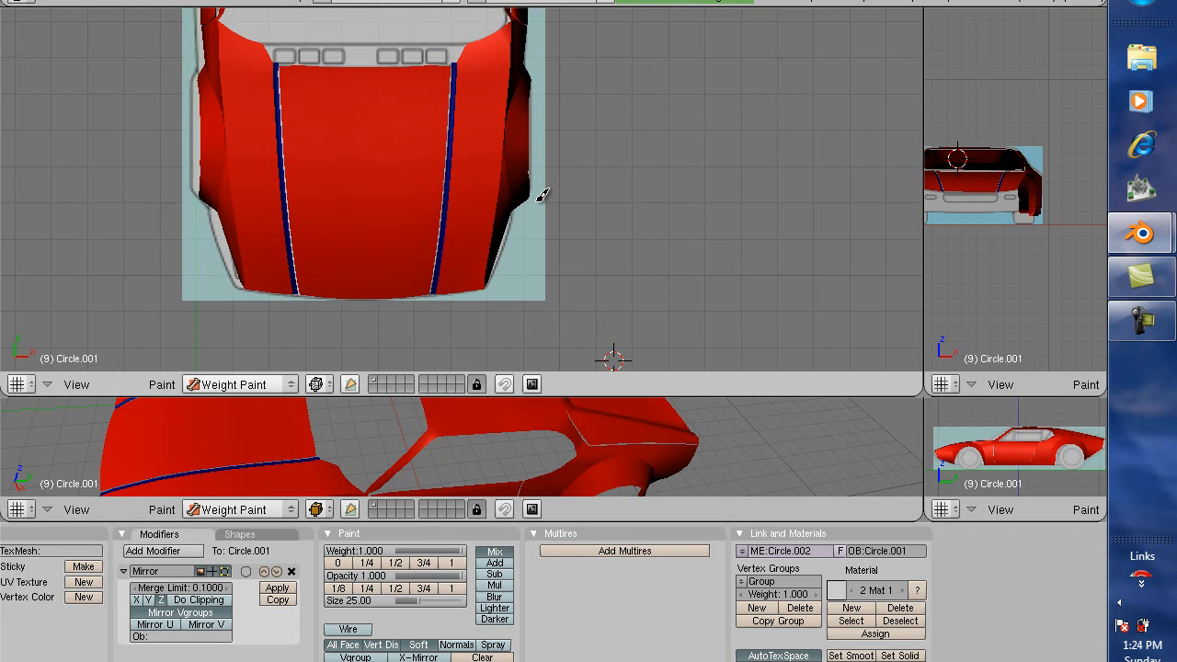
scroll(539, 192, down, 3)
scroll(539, 191, up, 5)
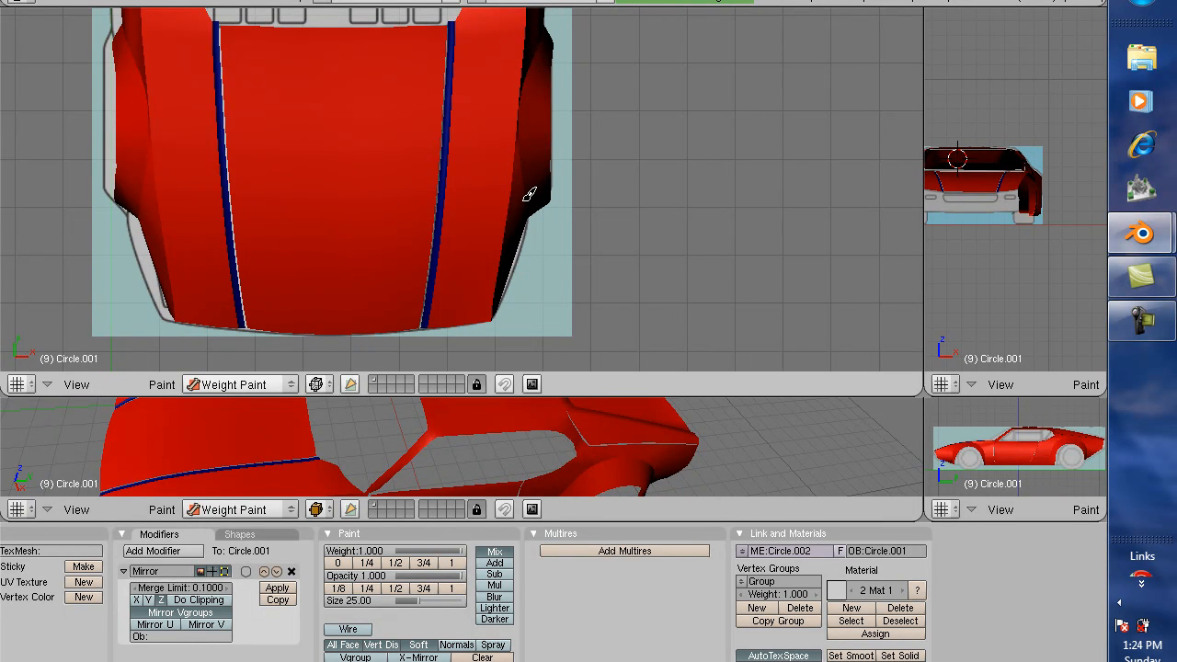
key(Tab)
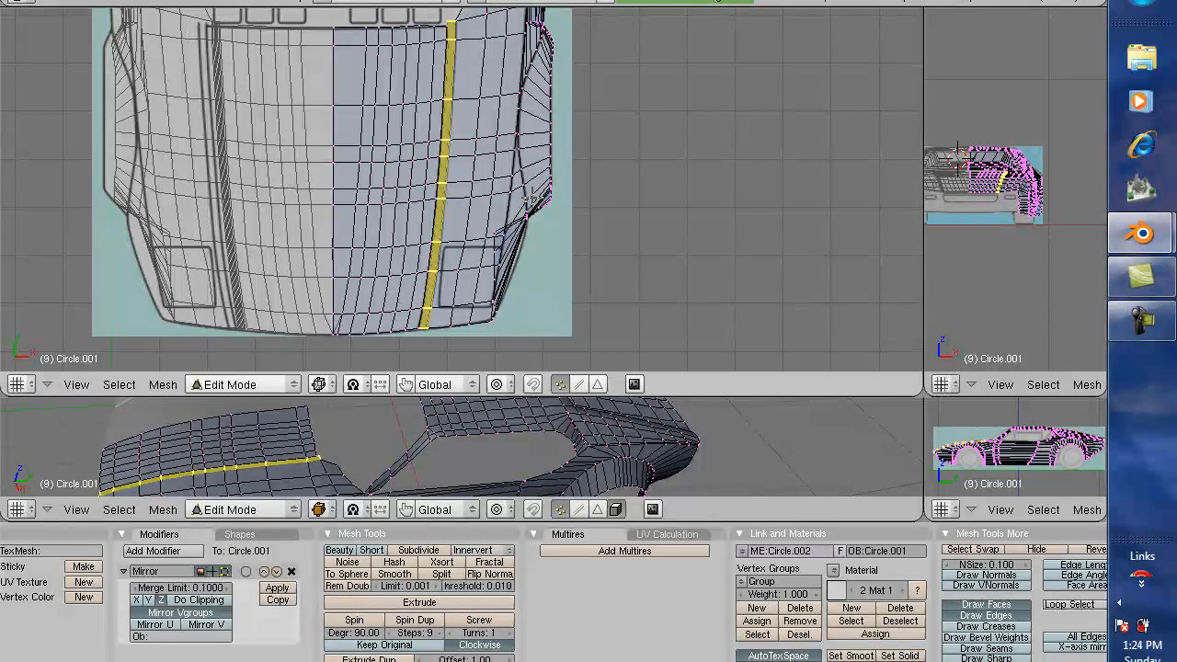
key(Tab)
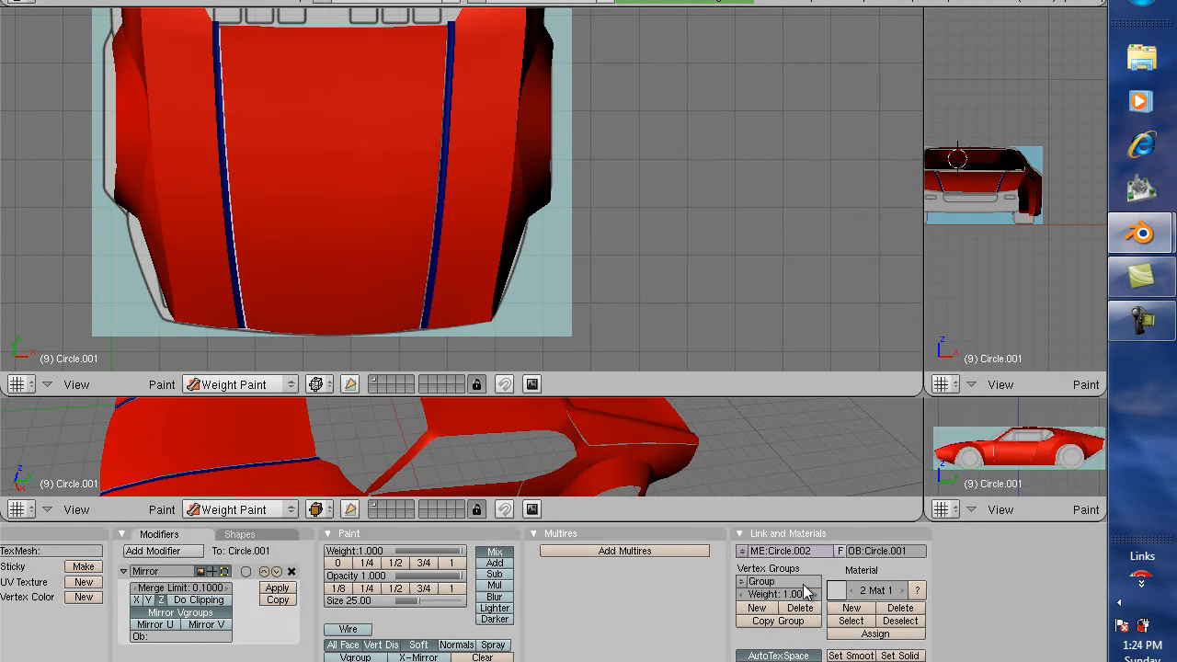
click(853, 657)
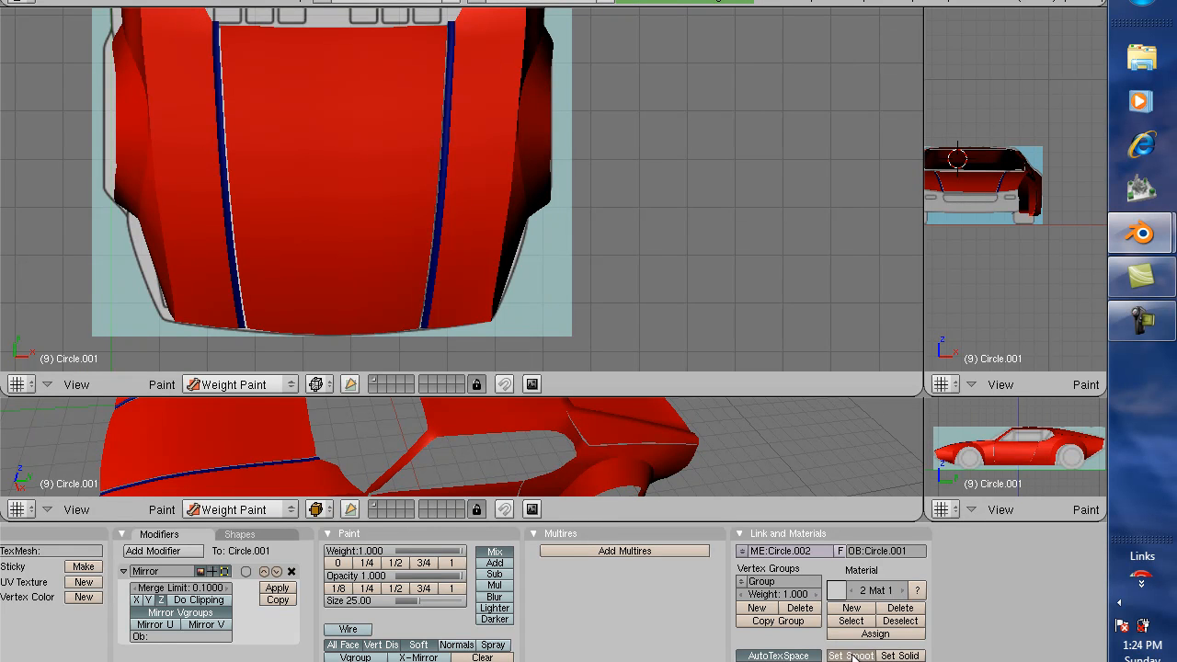
scroll(733, 261, down, 2)
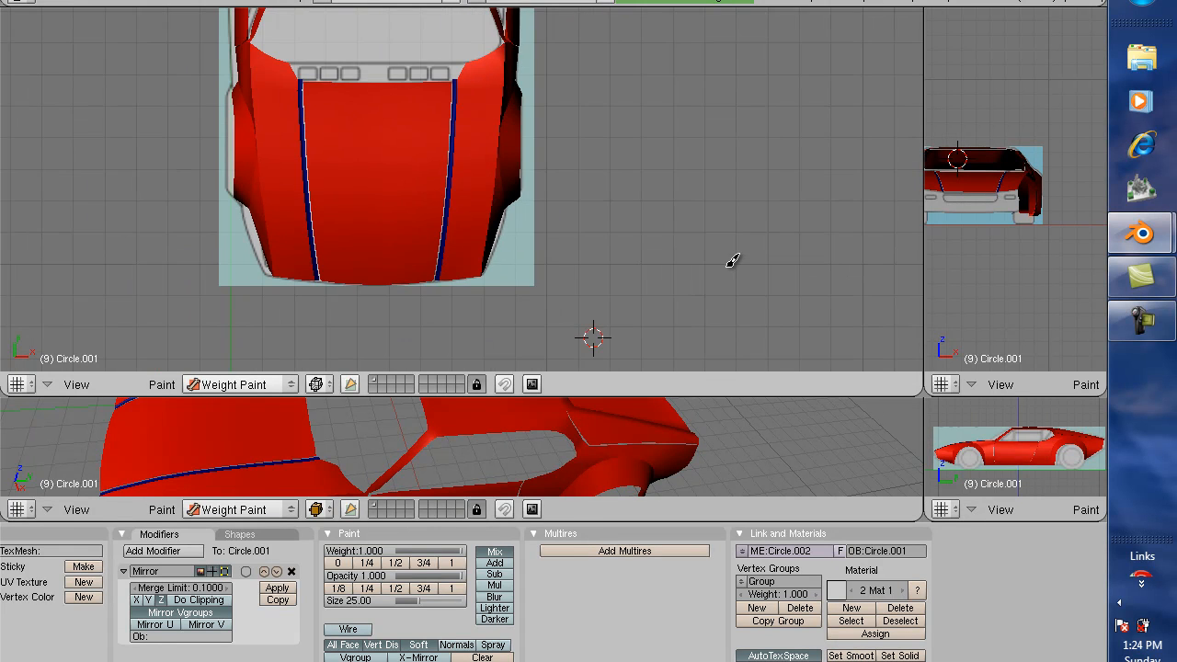
Inspect the hood seams and the rear deck from several angles in an enlarged perspective view.
drag(721, 393, 762, 145)
middle_drag(509, 353, 440, 379)
middle_drag(286, 393, 313, 402)
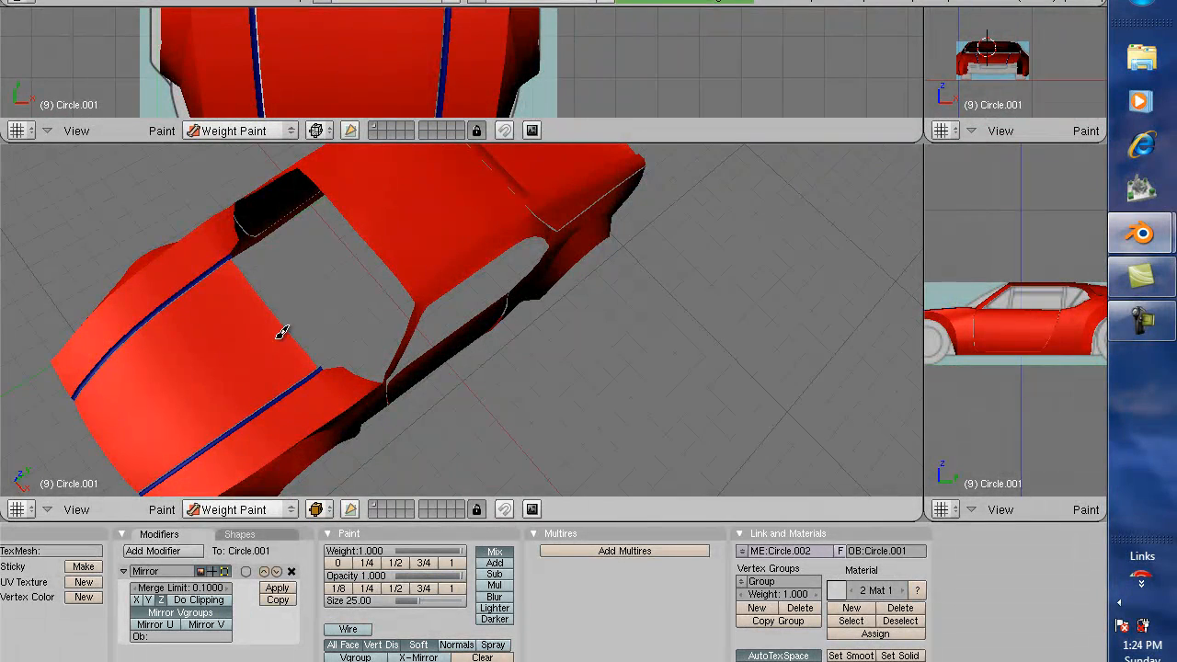
middle_drag(682, 276, 649, 360)
middle_drag(507, 316, 623, 163)
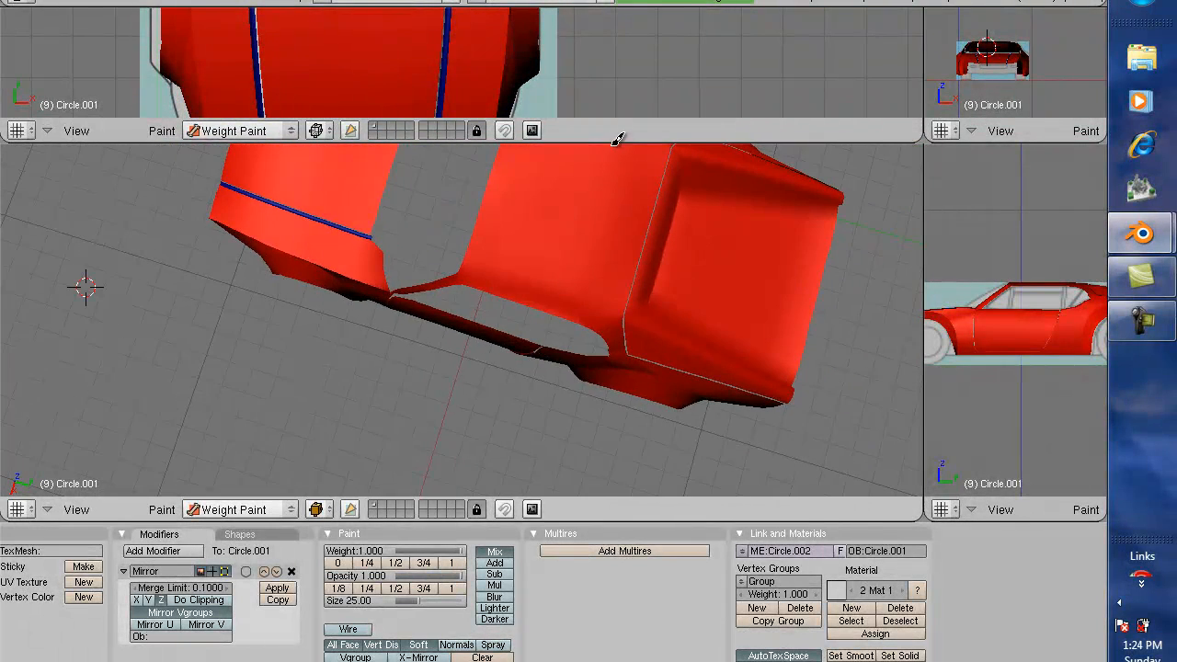
drag(610, 144, 594, 377)
Frame the rear deck from above and set up Edit Mode with face selection.
scroll(583, 226, up, 2)
scroll(587, 231, down, 2)
scroll(585, 230, down, 5)
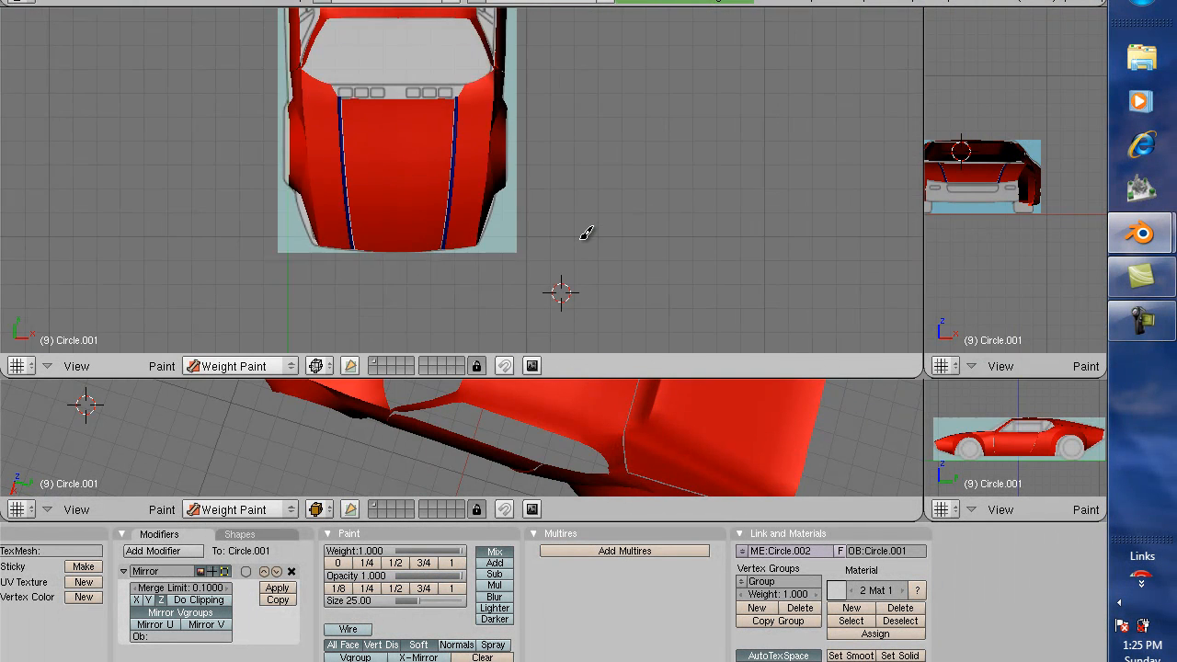
key(shift+b)
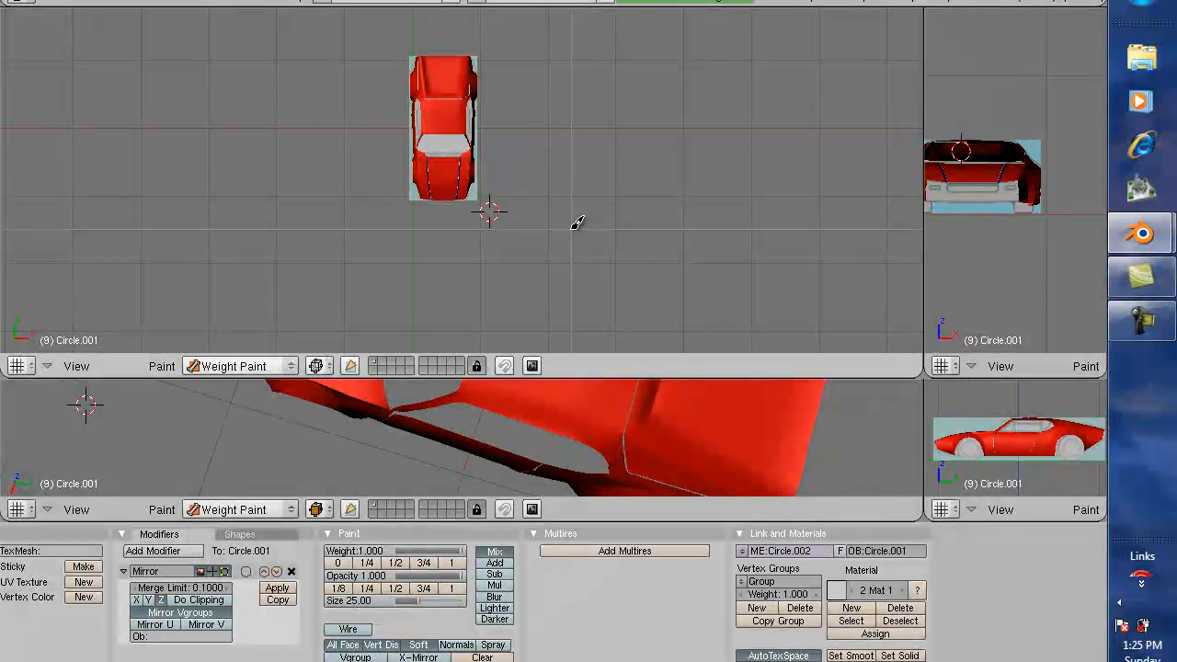
drag(399, 41, 529, 138)
key(Tab)
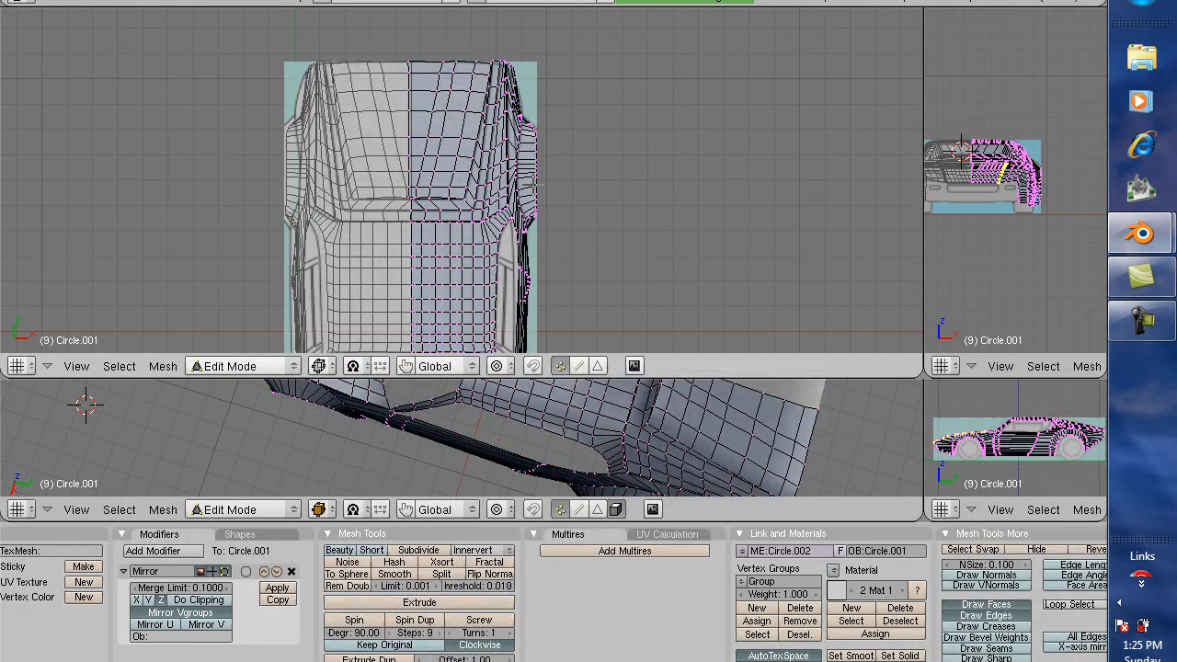
key(shift+b)
drag(430, 39, 533, 244)
key(Tab)
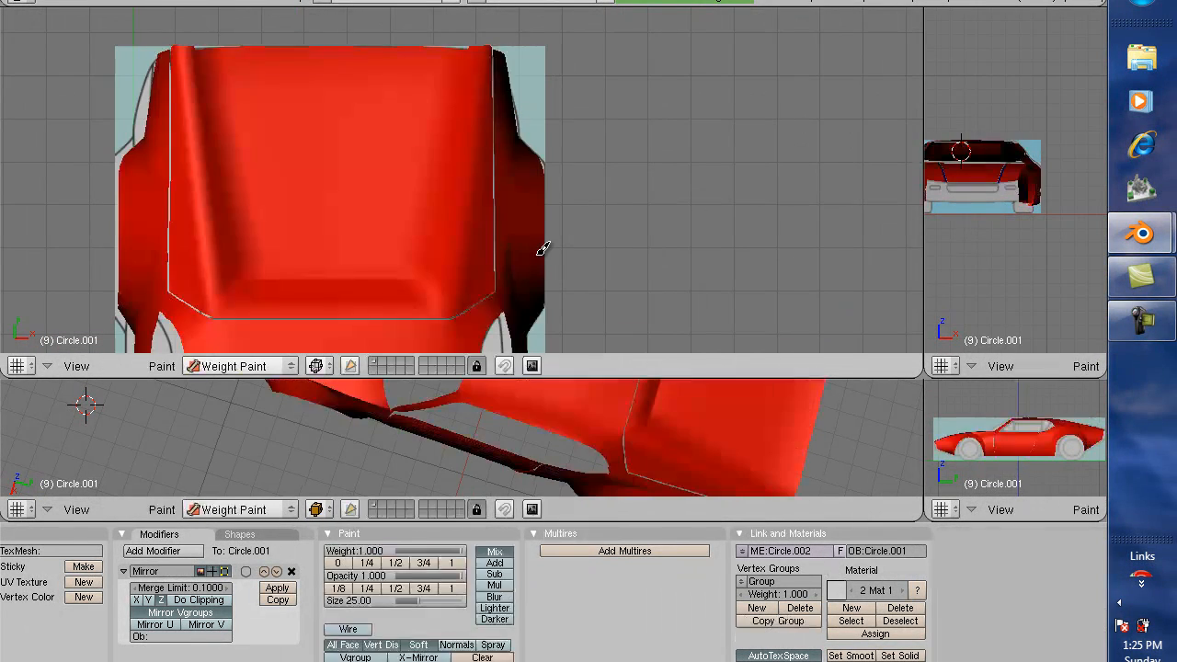
key(Tab)
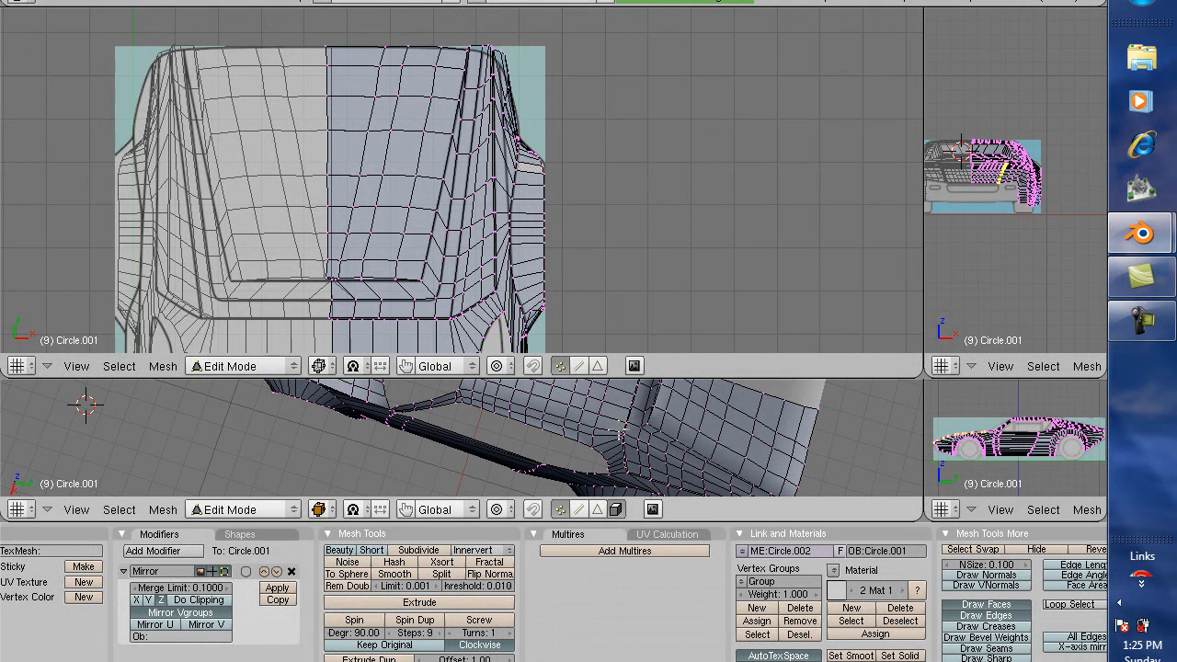
click(598, 366)
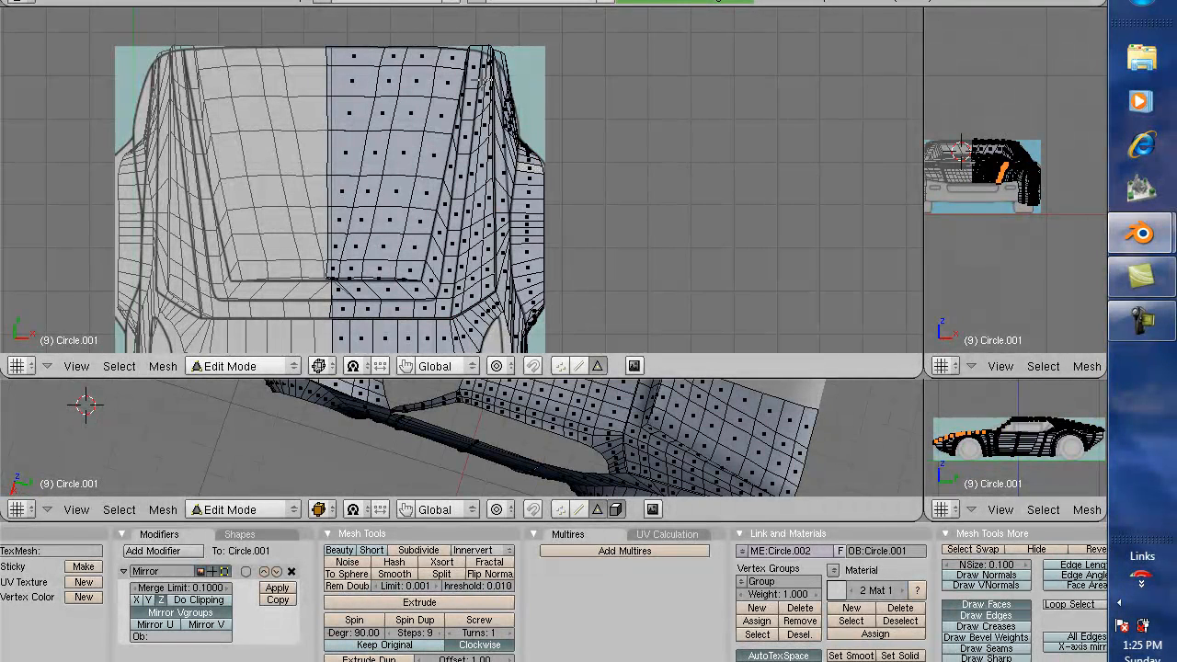
Select the strip of faces running down the side of the recessed rear deck, starting at the car's tail.
right_click(474, 66)
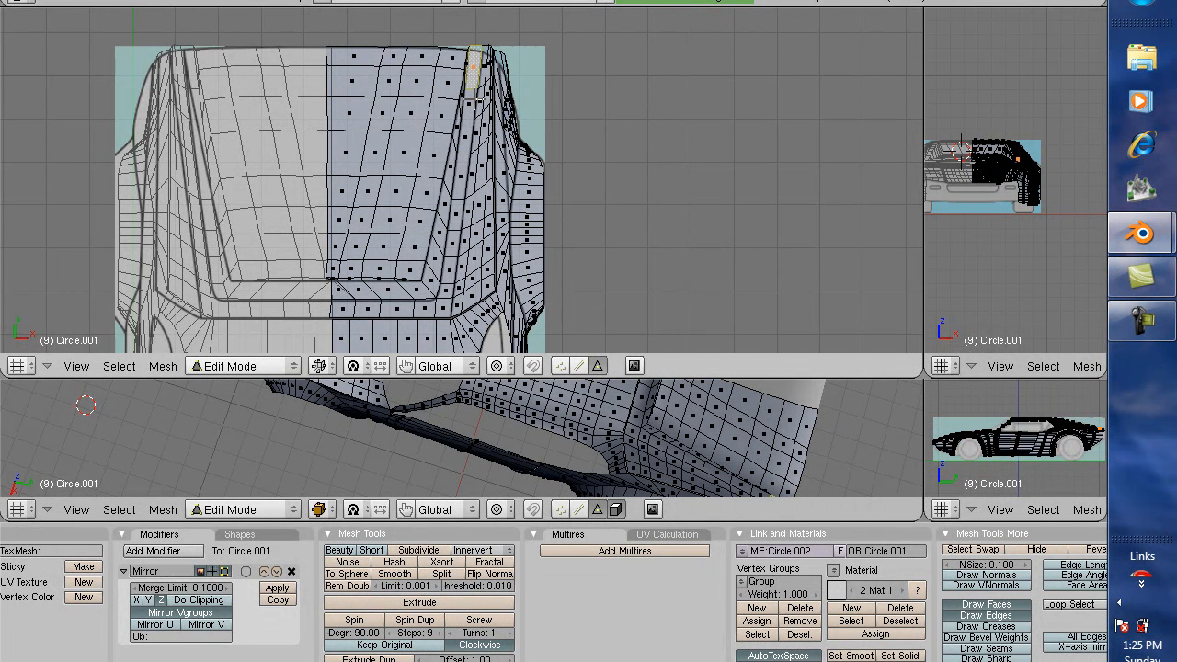
shift+right_click(470, 102)
shift+right_click(465, 137)
shift+right_click(461, 173)
shift+right_click(456, 216)
shift+right_click(449, 262)
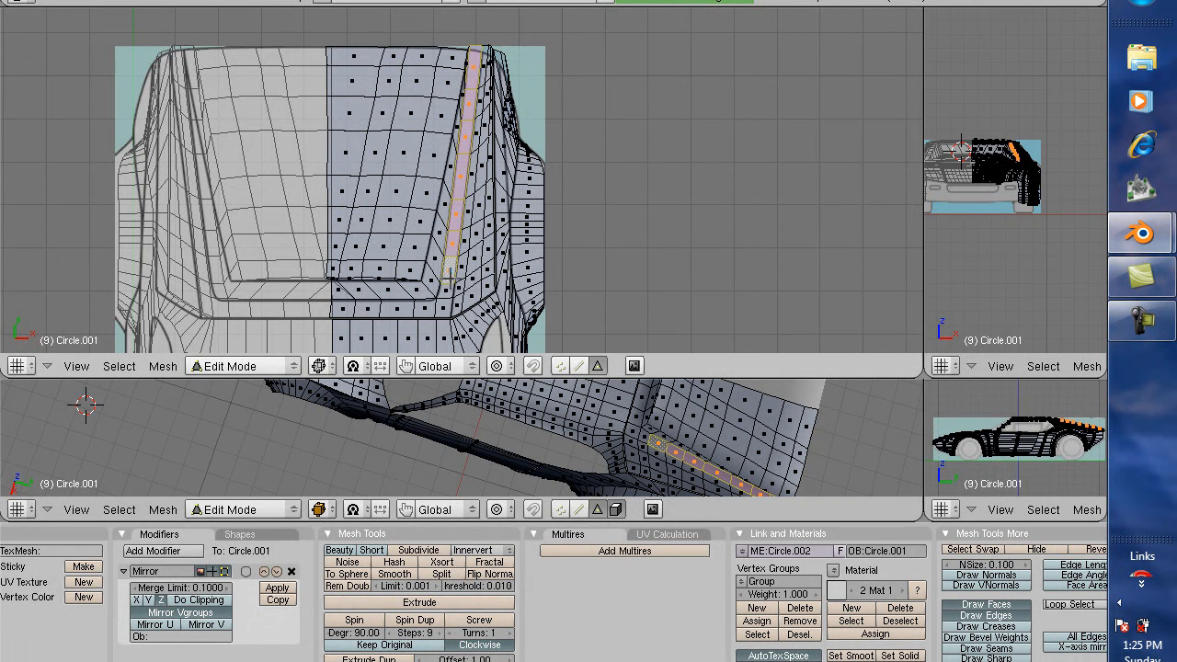
Extend the face selection around the rear deck's corner and across its cabin-side border to the mirror centre line.
shift+right_click(446, 301)
shift+right_click(420, 310)
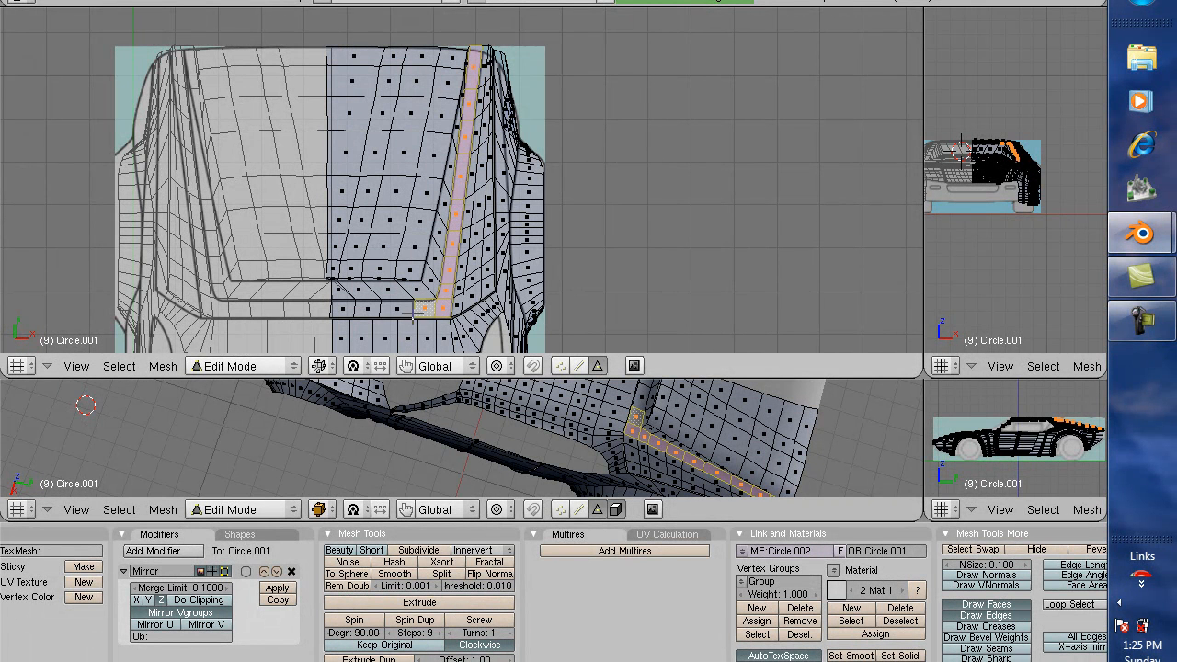
shift+right_click(400, 309)
shift+right_click(369, 309)
shift+right_click(344, 309)
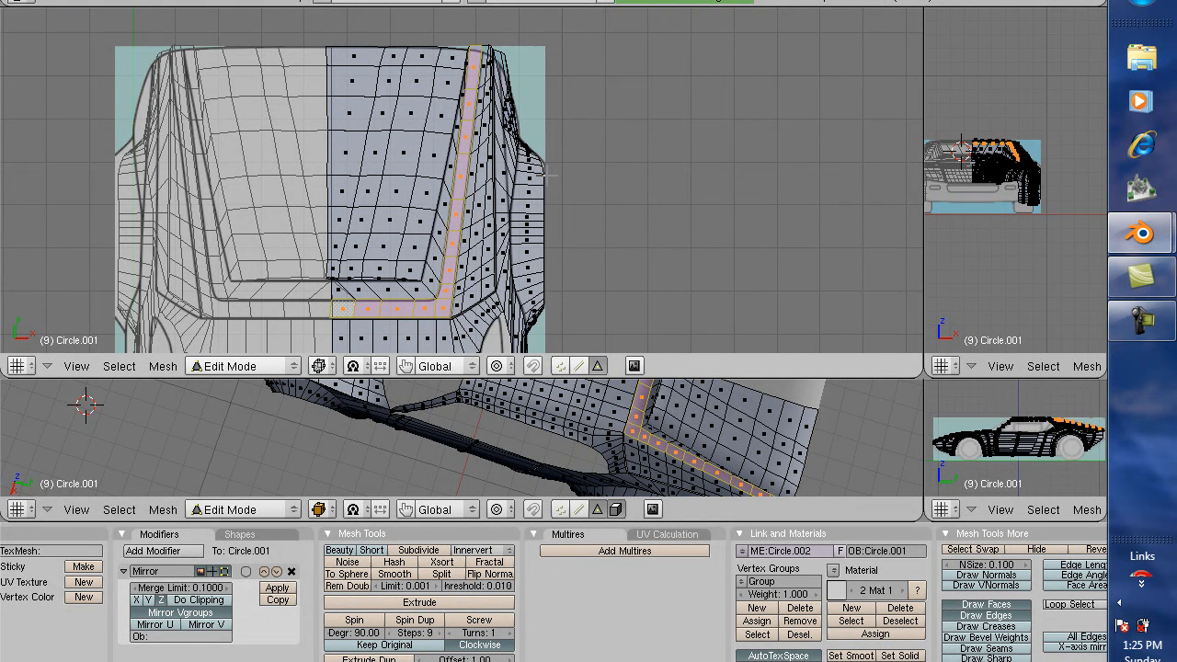
Extrude the L-shaped face strip as a region with zero offset, and inspect the rear deck in Weight Paint mode.
key(e)
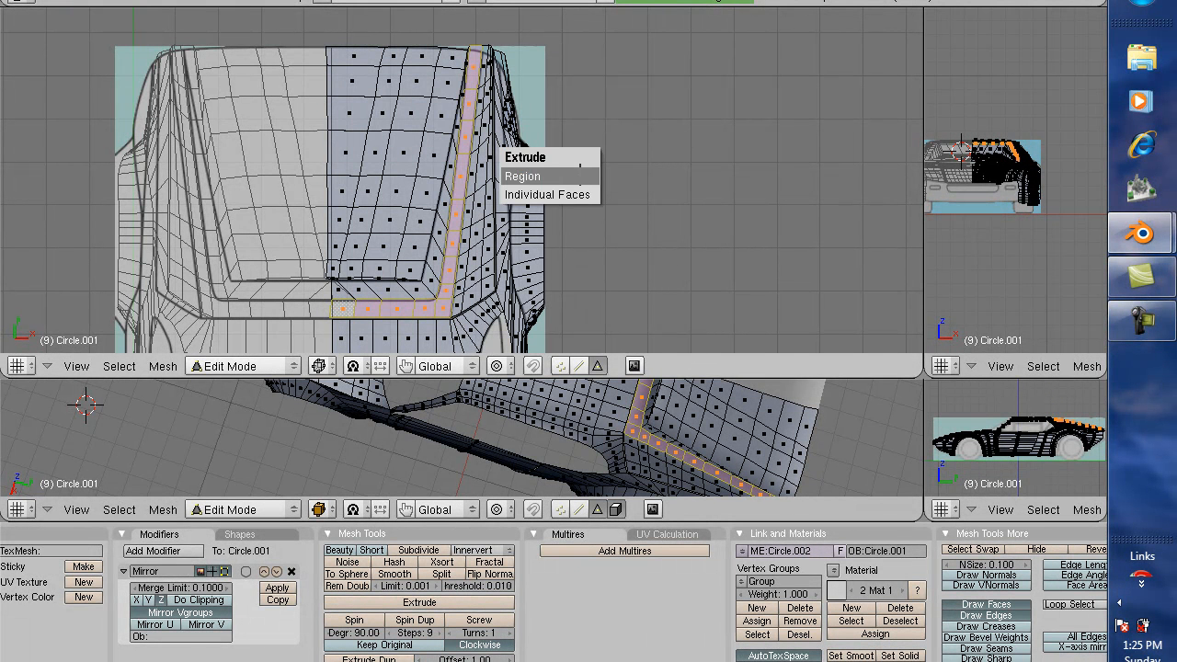
click(580, 173)
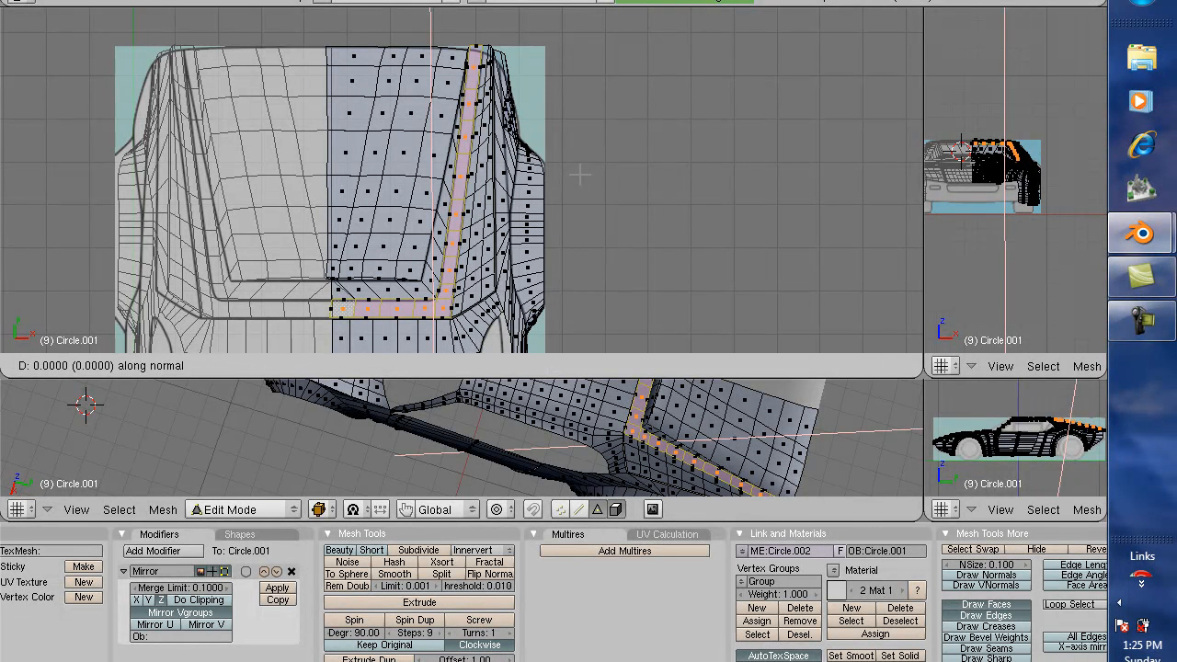
click(581, 175)
key(Tab)
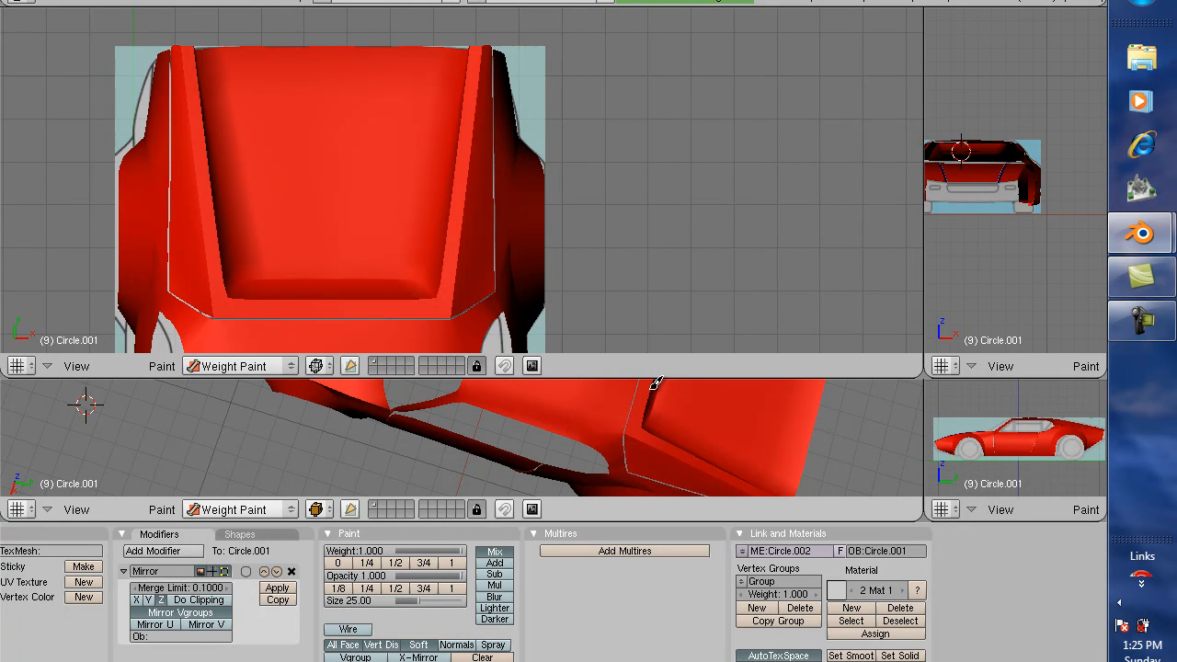
drag(647, 377, 727, 152)
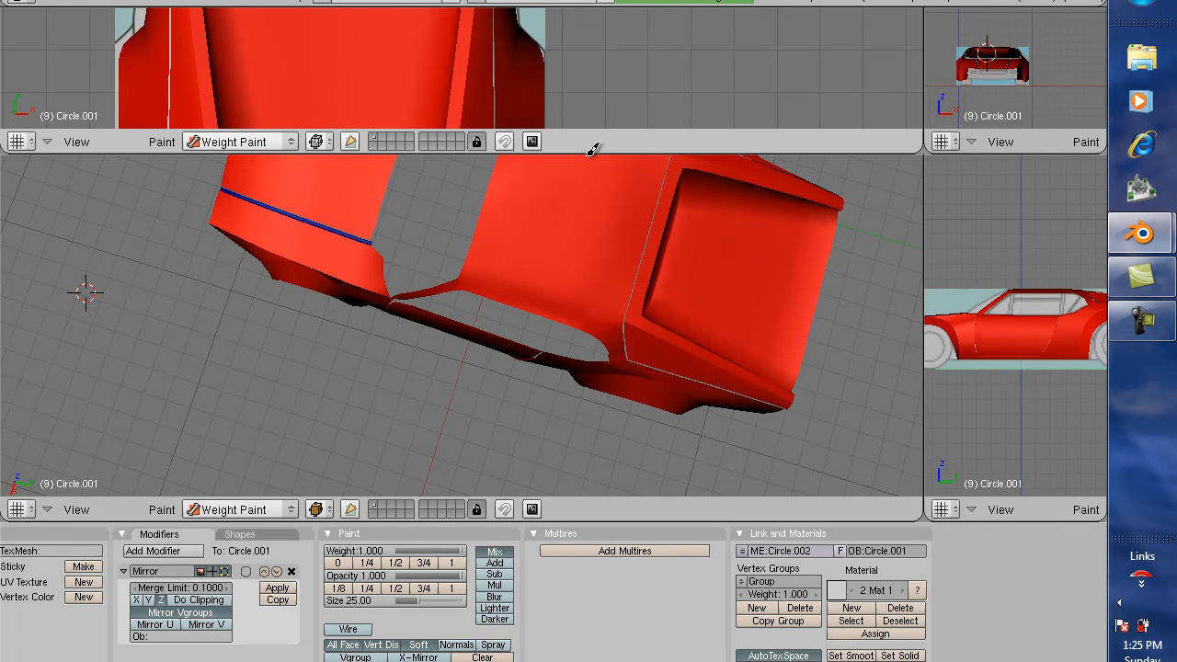
drag(585, 157, 590, 106)
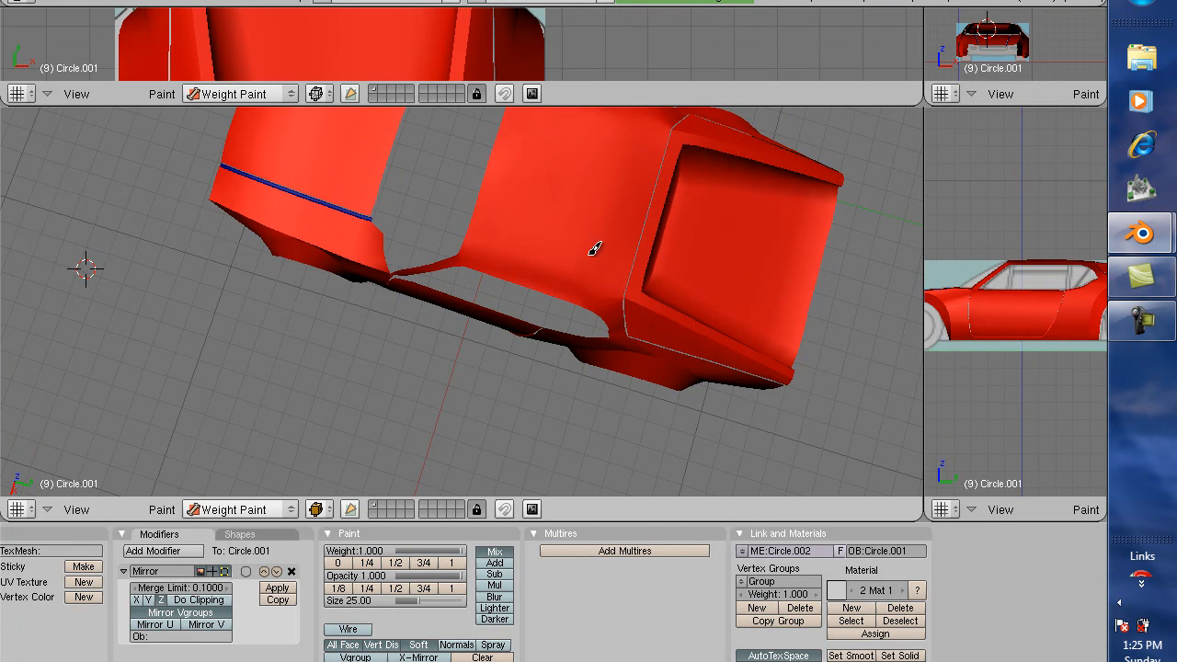
Inspect the mirrored car body's rear deck, hood seams and side in perspective from several angles.
middle_drag(547, 266, 500, 149)
middle_drag(701, 311, 664, 359)
mouse_move(781, 358)
middle_down()
mouse_move(720, 381)
mouse_move(686, 349)
mouse_move(699, 333)
mouse_move(782, 340)
mouse_move(723, 344)
mouse_move(752, 347)
mouse_move(762, 340)
mouse_move(749, 340)
mouse_move(751, 325)
mouse_move(780, 336)
middle_up()
scroll(706, 354, down, 3)
middle_drag(707, 349, 530, 384)
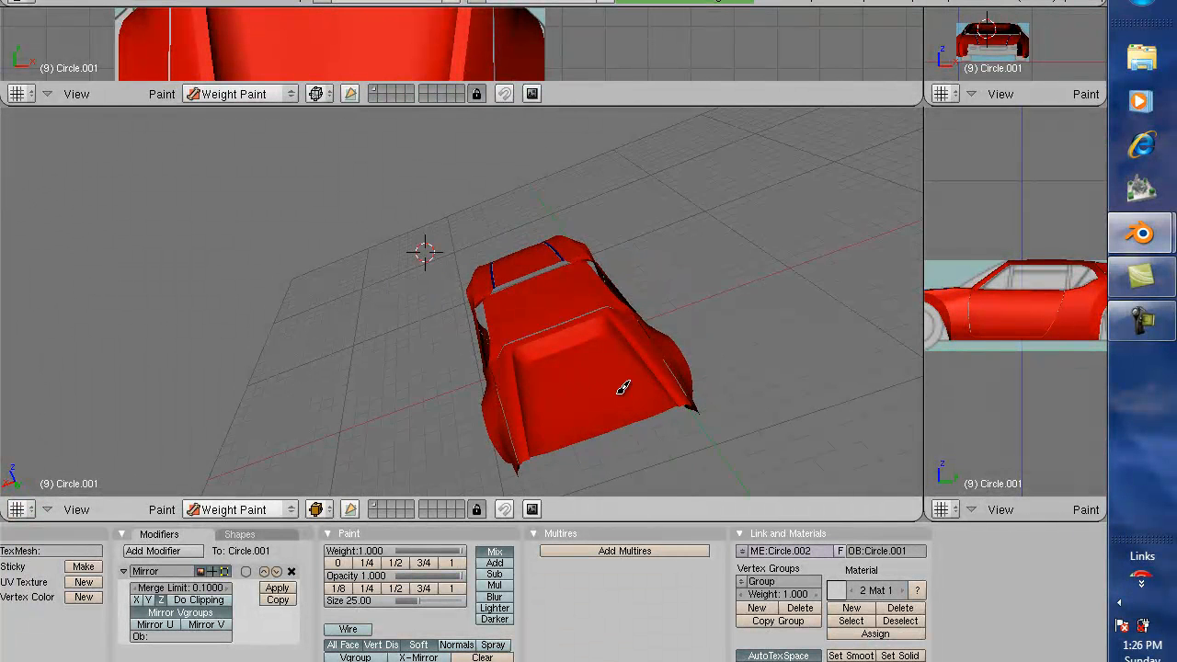
scroll(618, 362, up, 4)
scroll(619, 366, down, 1)
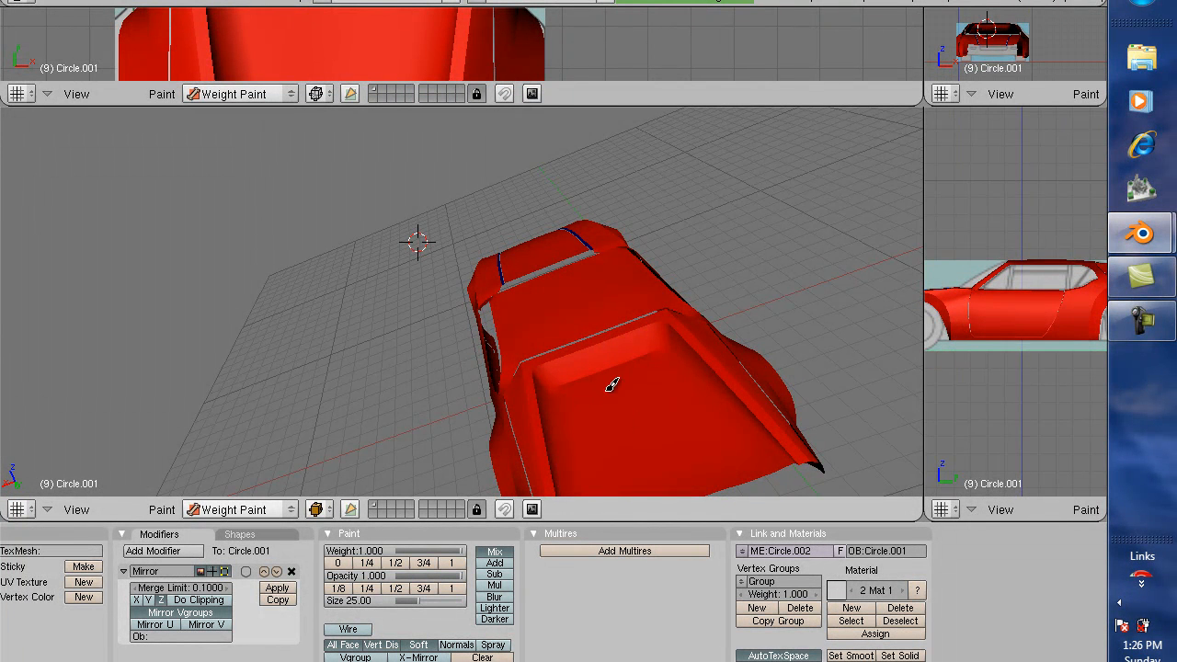
scroll(652, 342, down, 1)
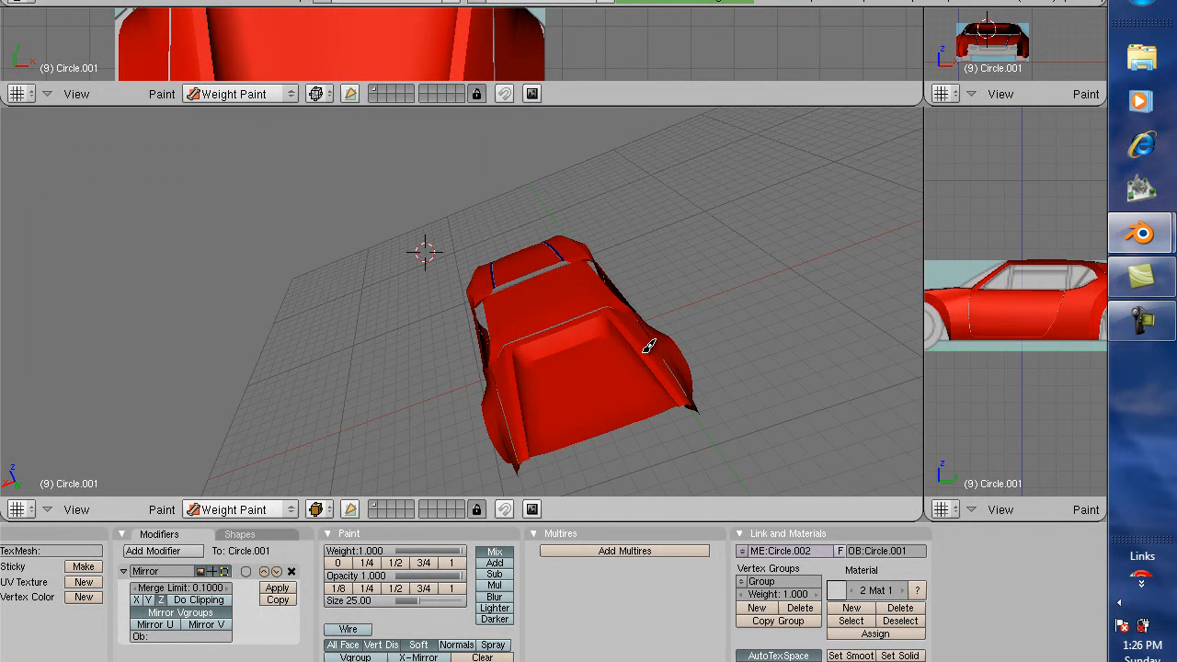
scroll(644, 342, up, 3)
scroll(644, 346, down, 3)
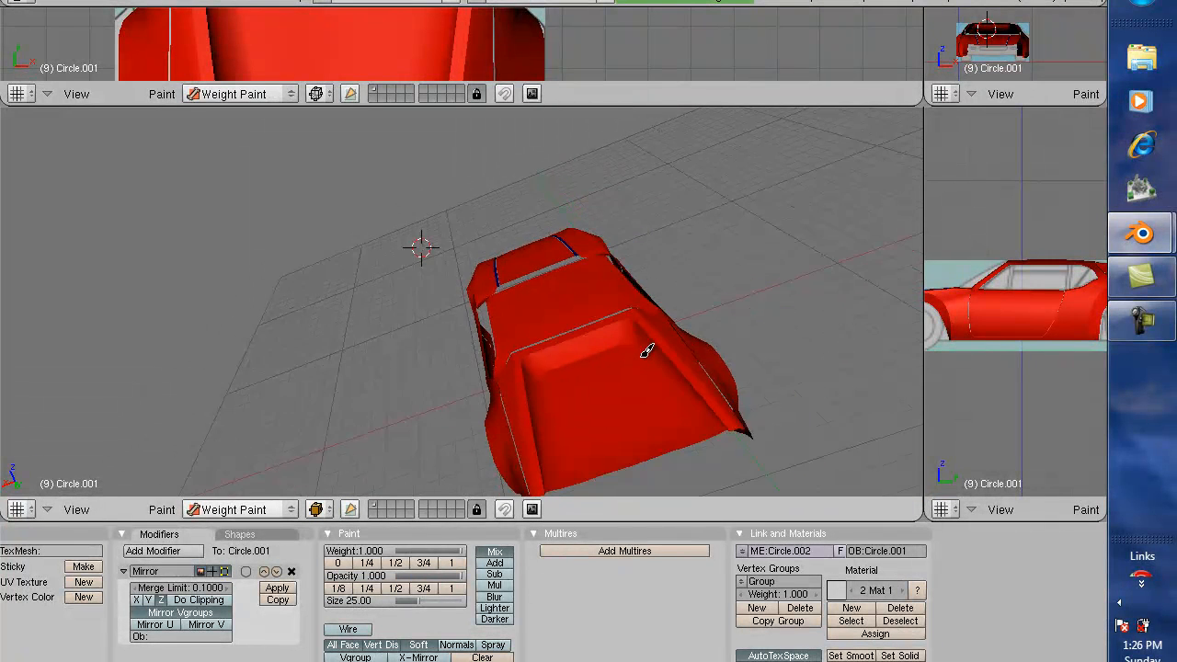
middle_drag(582, 365, 512, 317)
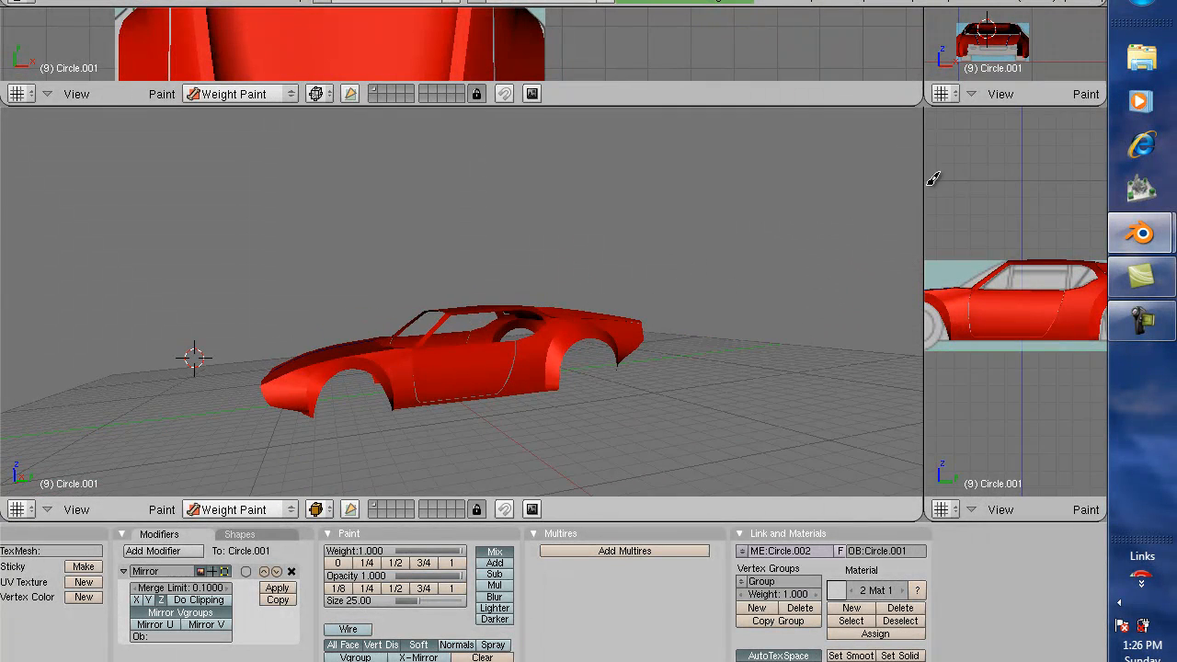
Resize the four viewports so that the top view takes up most of the workspace.
drag(921, 74, 457, 73)
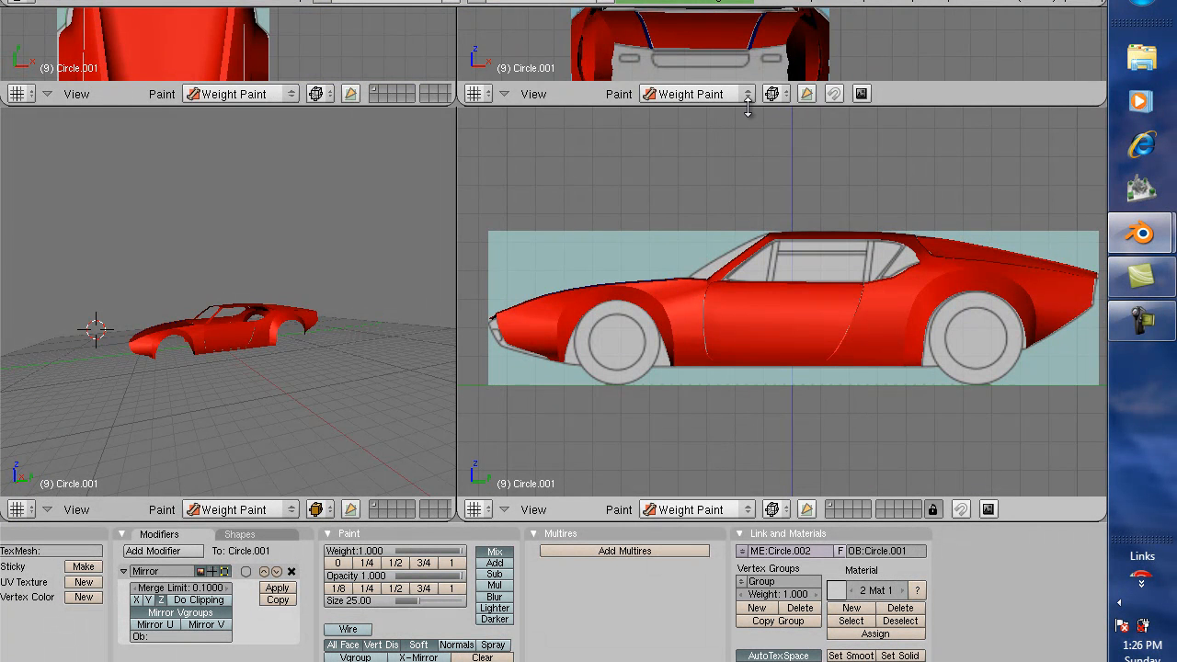
drag(748, 107, 749, 266)
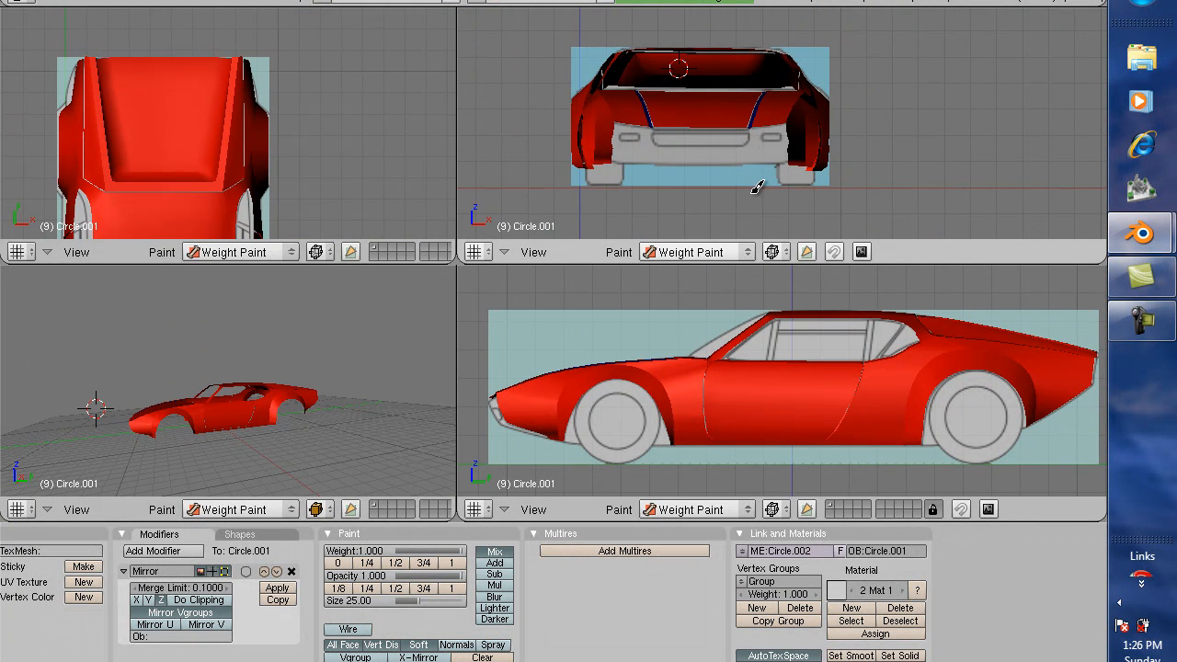
drag(456, 173, 747, 175)
drag(621, 267, 621, 348)
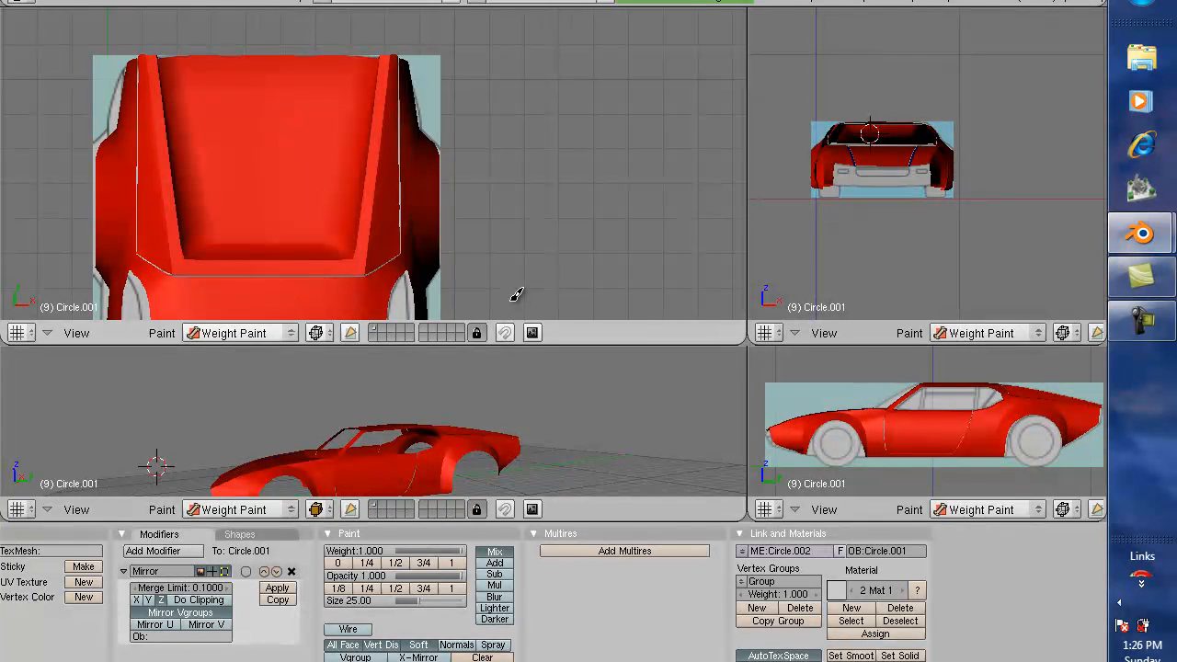
Save the project over the existing file pantera_final_stages.blend.
click(89, 3)
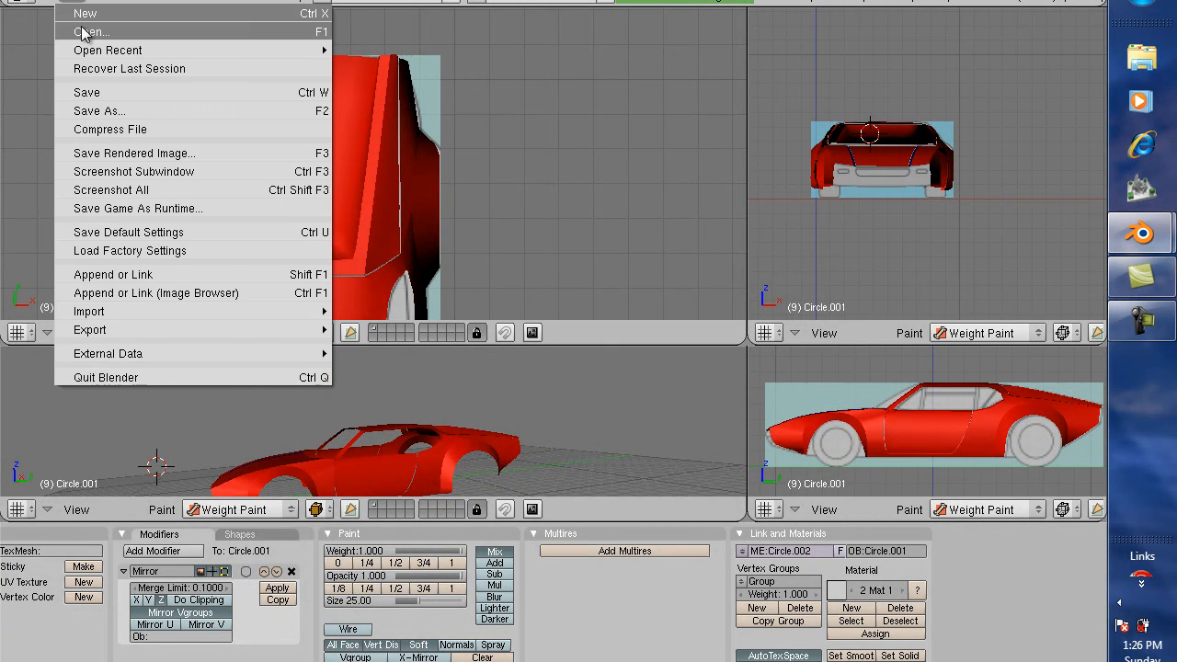
click(97, 95)
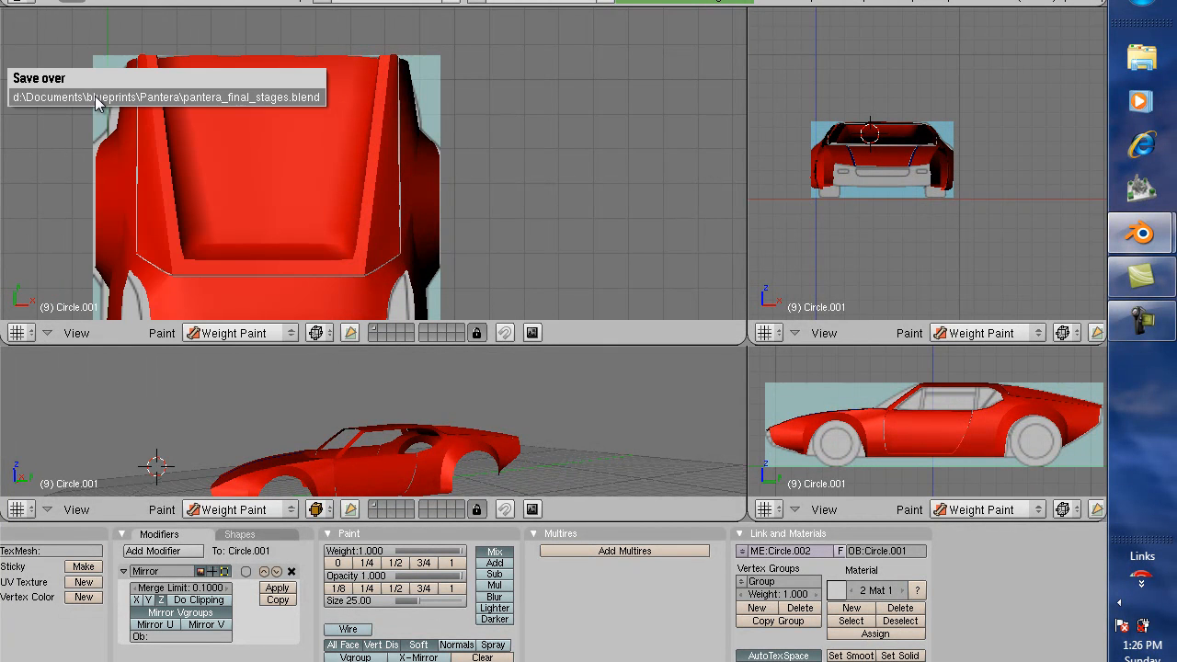
click(98, 97)
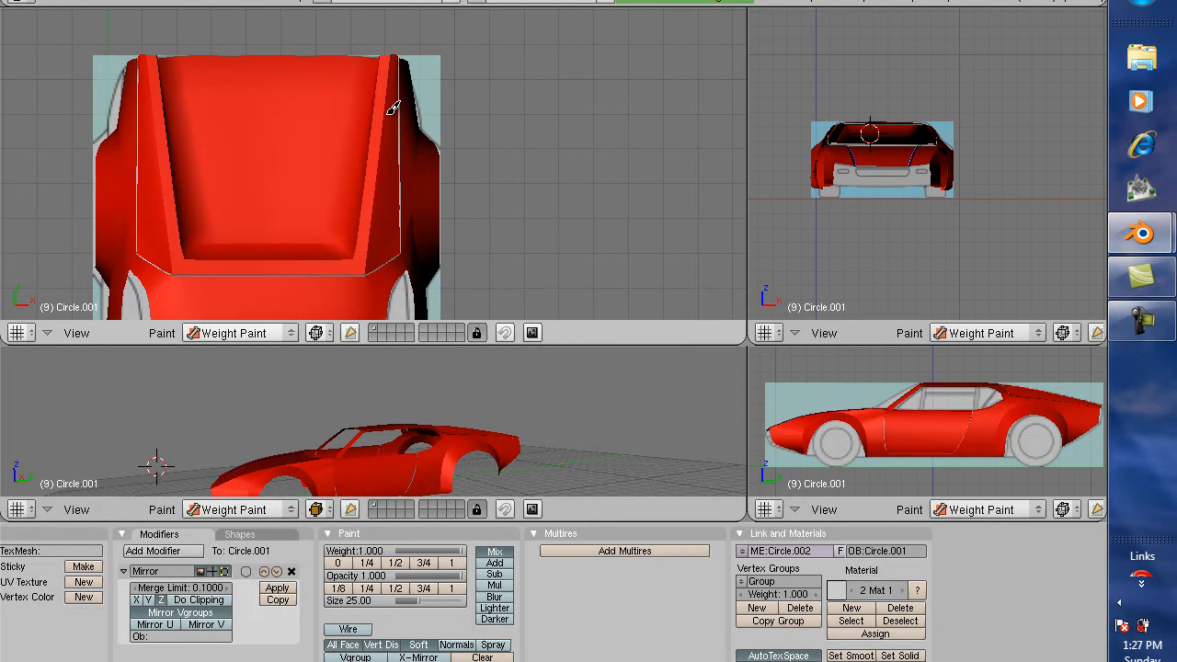
Fit the whole car in the top view and enlarge that viewport in both width and height.
scroll(472, 159, down, 3)
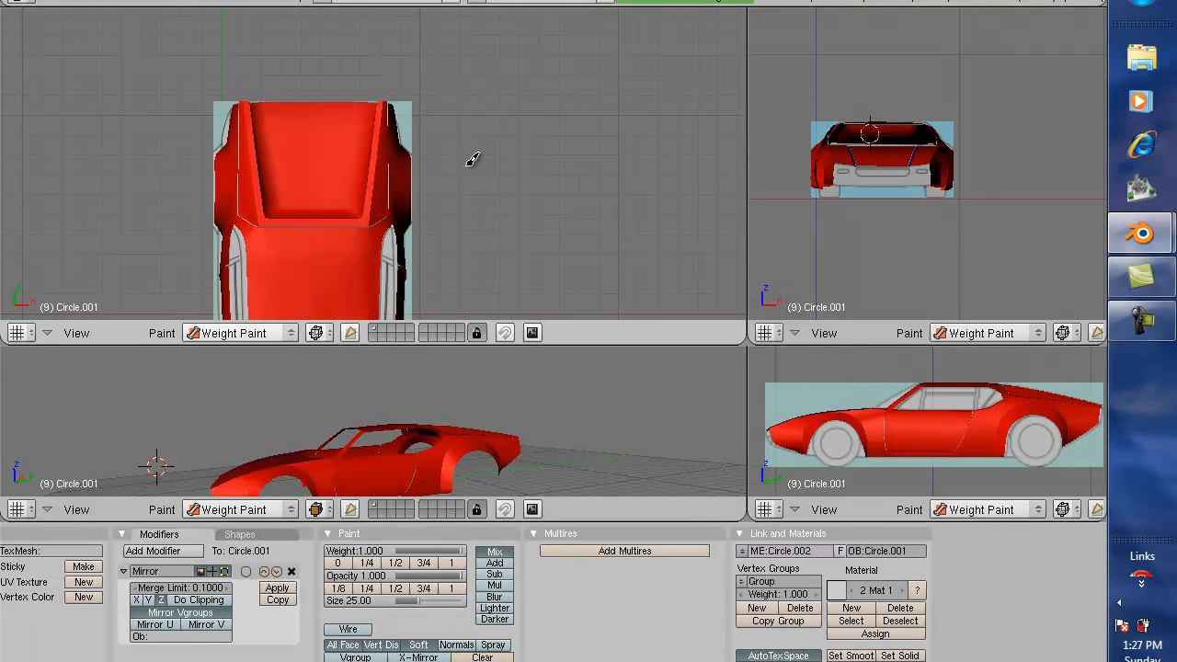
scroll(472, 159, up, 3)
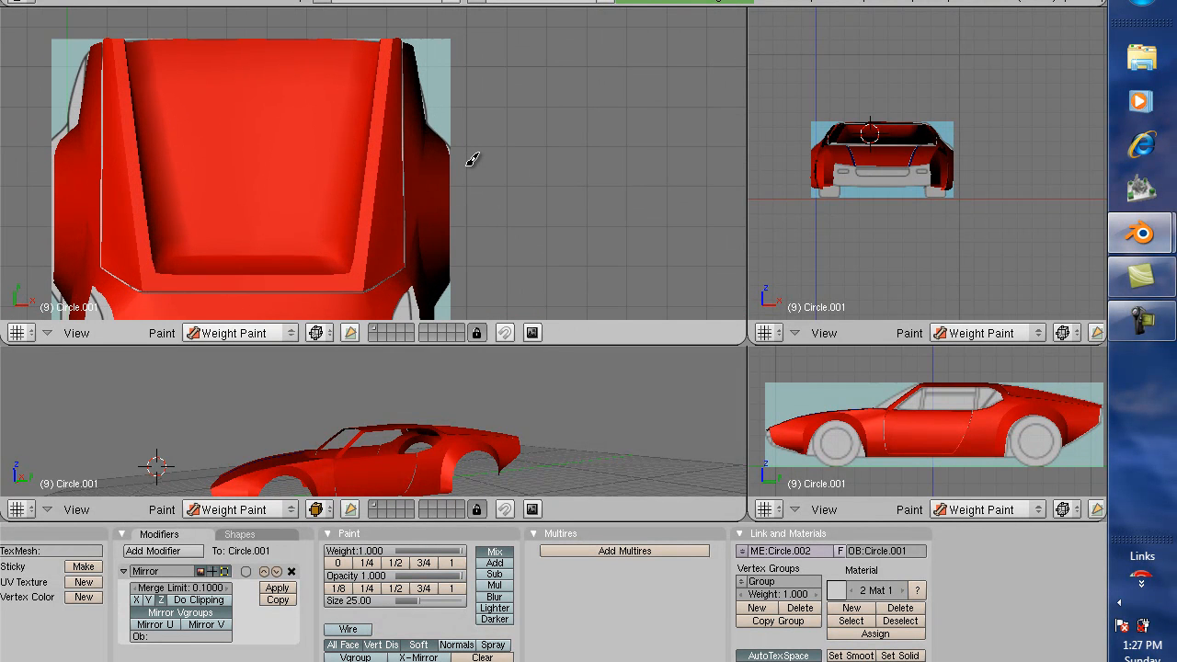
scroll(472, 159, up, 2)
scroll(472, 159, down, 2)
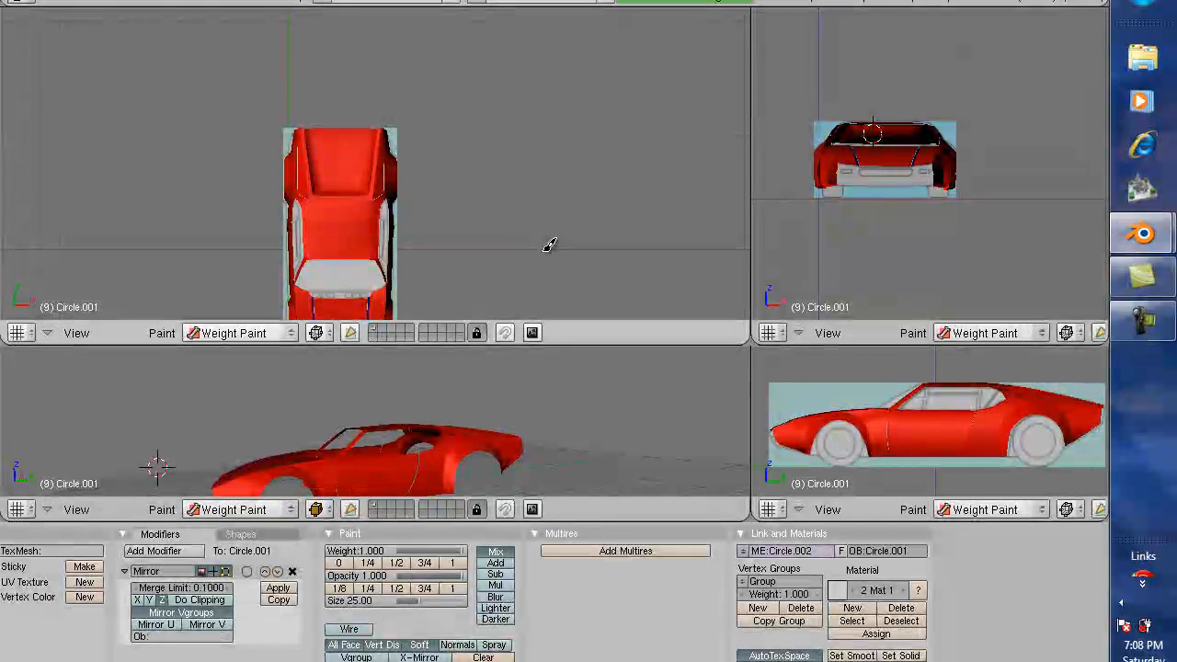
scroll(549, 245, down, 2)
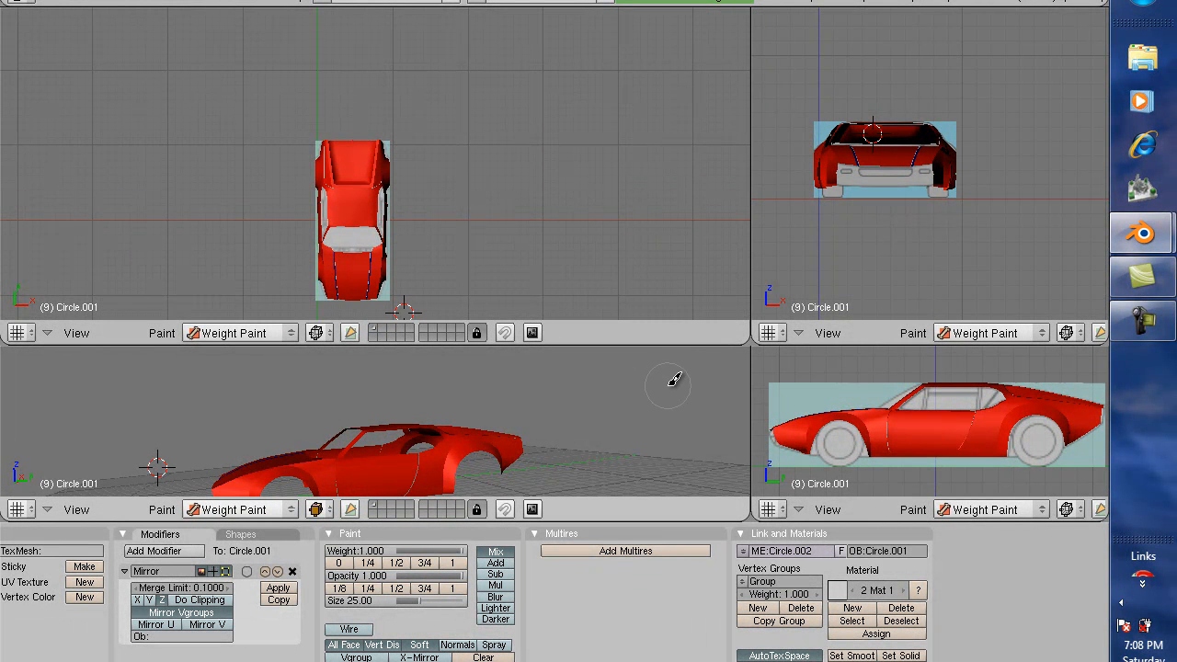
drag(657, 341, 660, 392)
drag(749, 257, 906, 239)
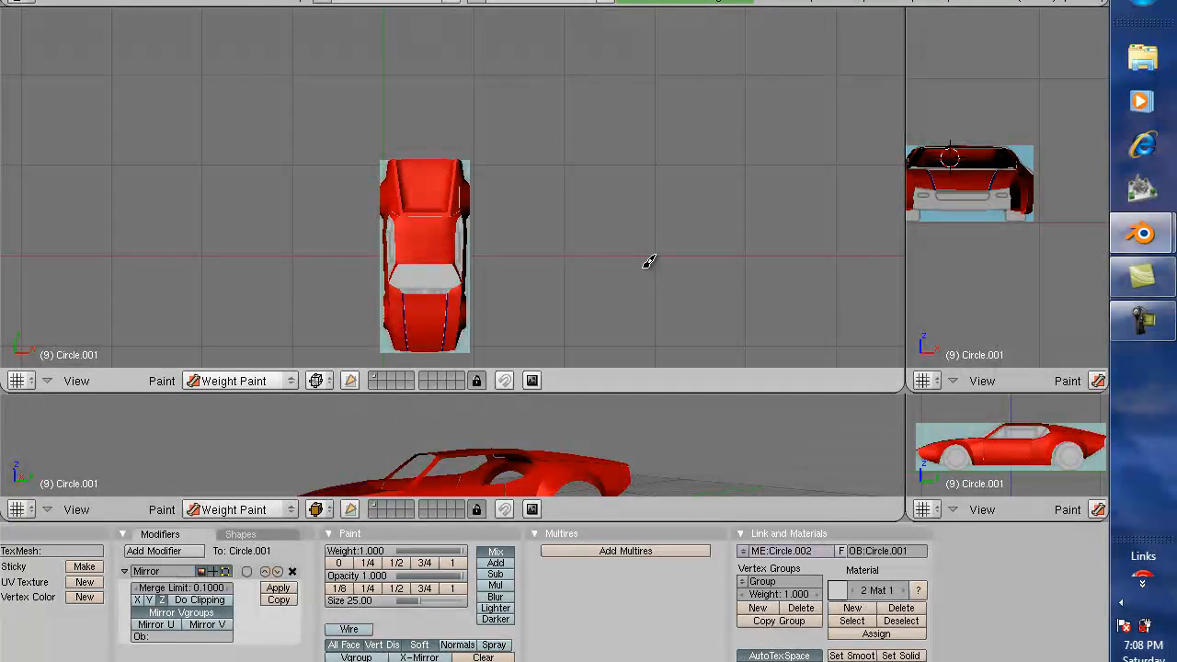
Frame the car's hood in a further enlarged top view and enter Edit Mode.
key(shift+b)
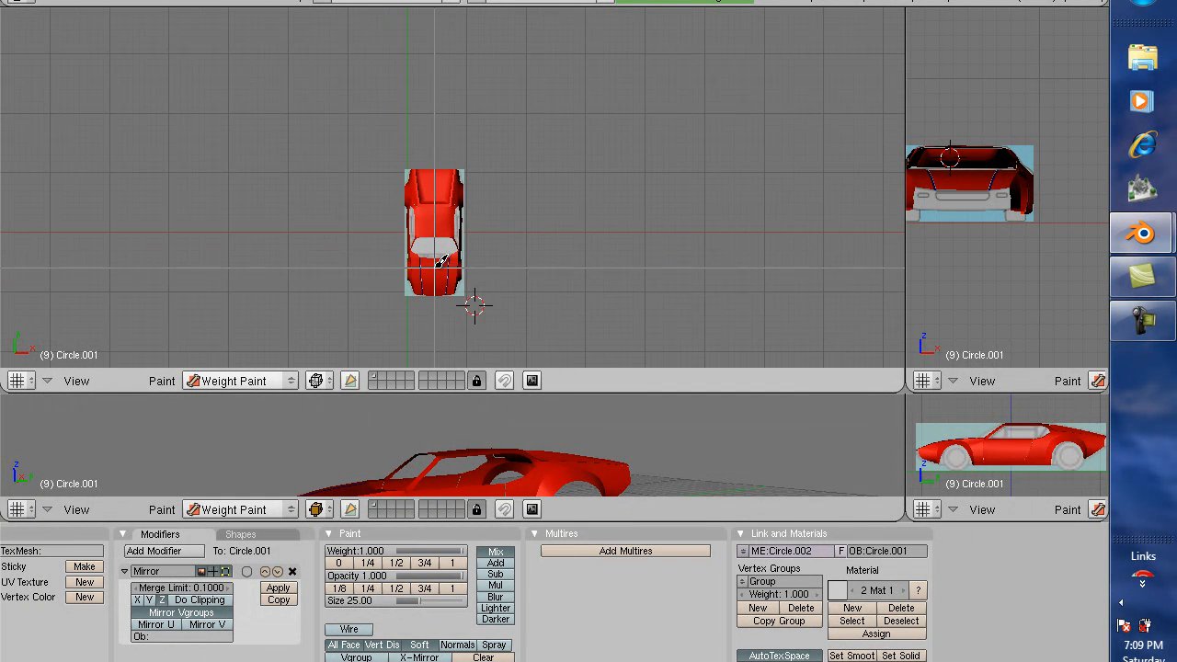
drag(442, 265, 494, 299)
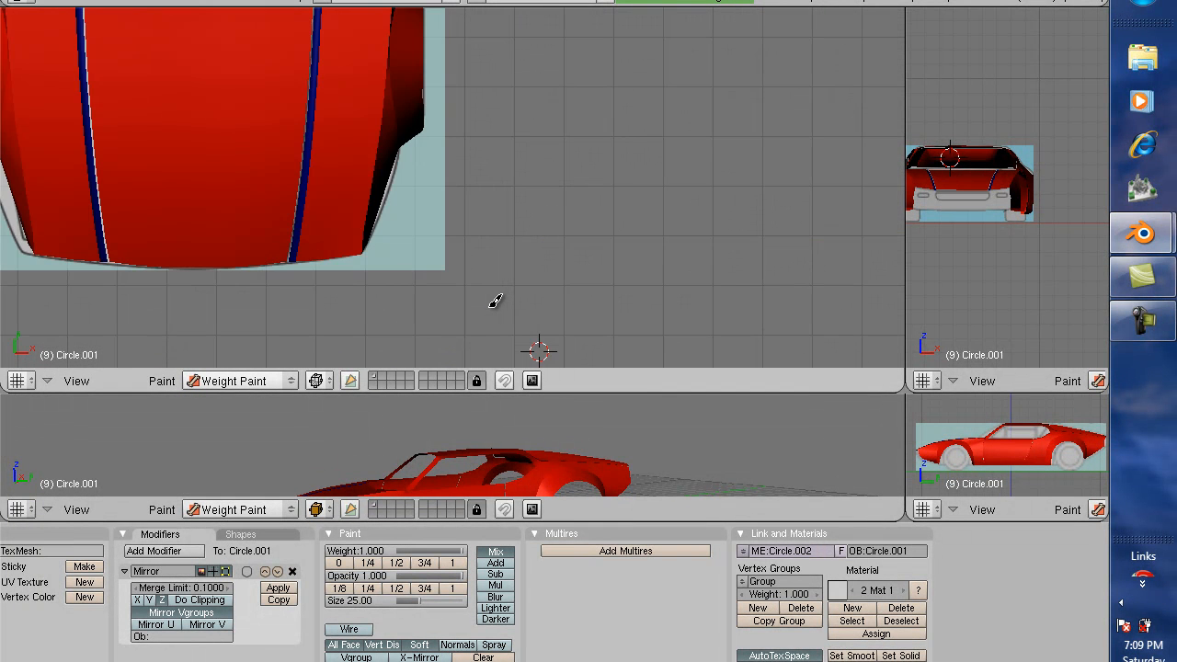
scroll(506, 272, down, 1)
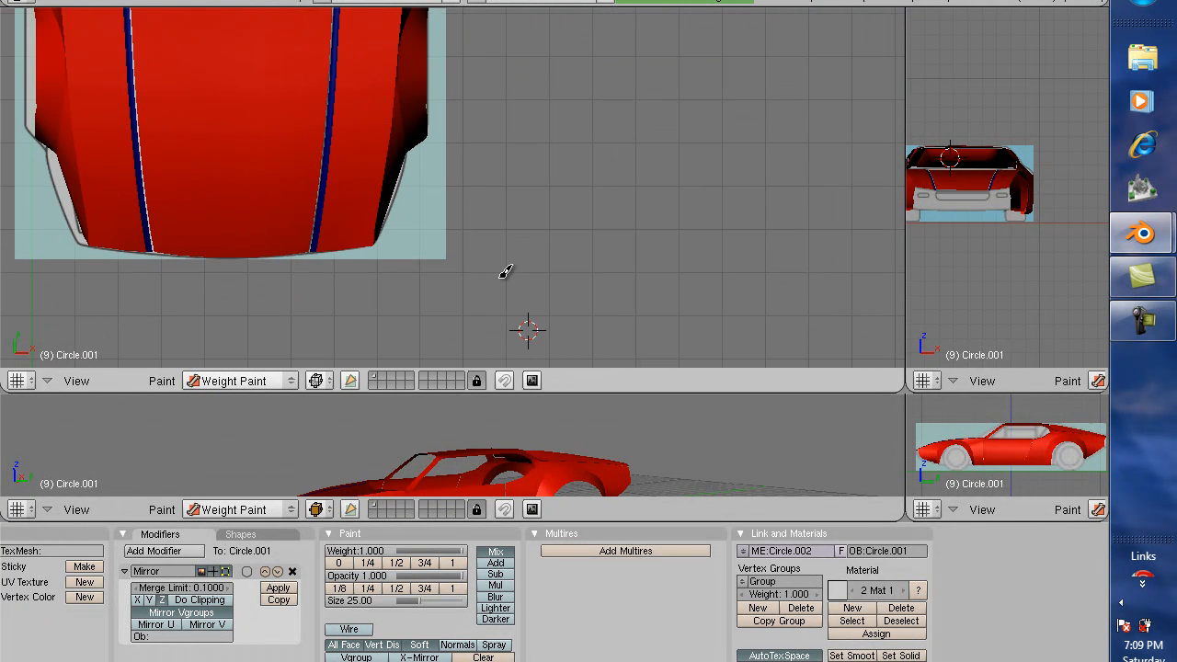
scroll(506, 272, down, 3)
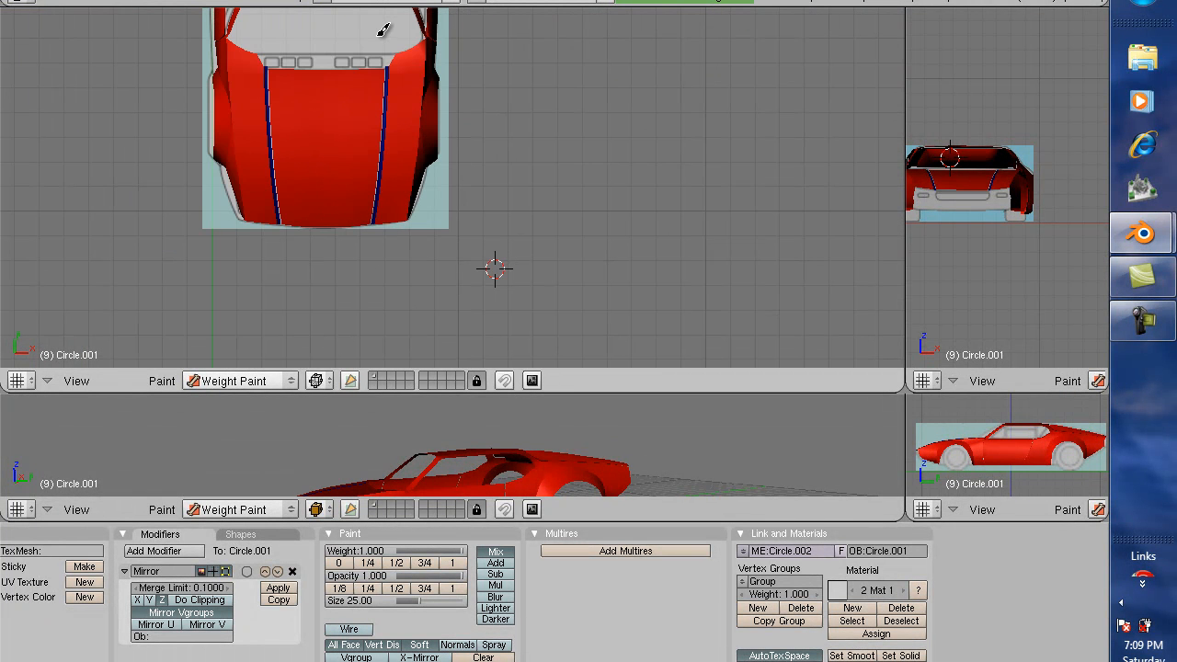
key(shift+b)
drag(336, 26, 449, 259)
drag(728, 394, 741, 445)
key(Tab)
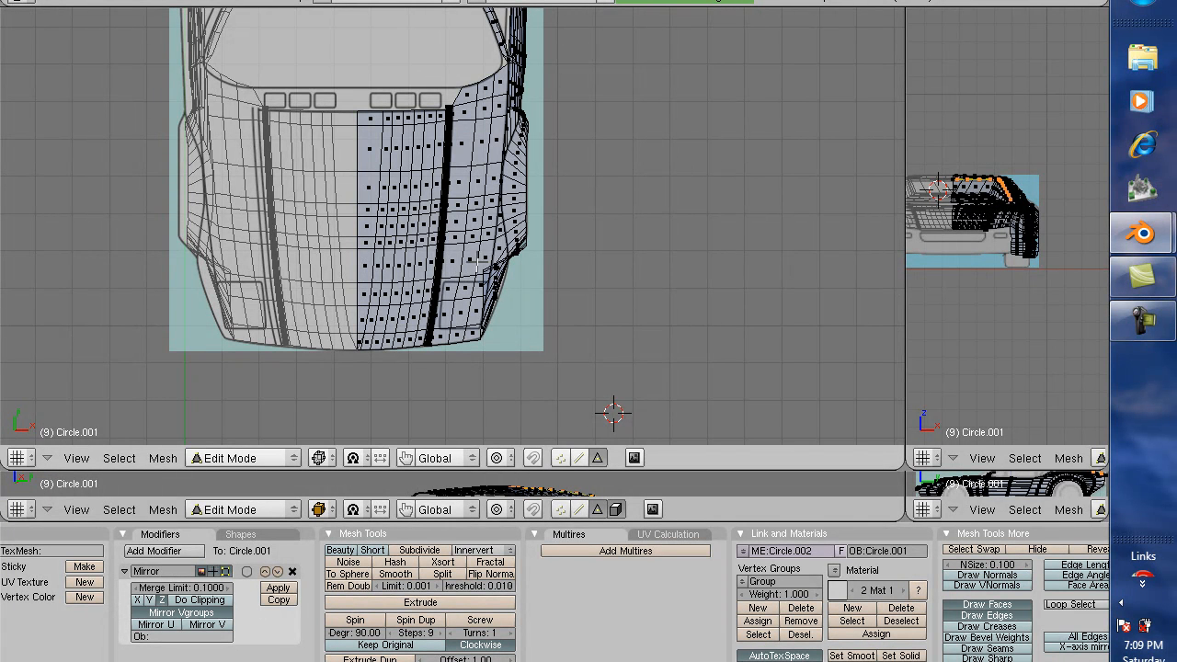
In edge selection mode, select the lengthwise edge line beside the hood seam, from the windshield corner to the nose.
scroll(485, 320, up, 3)
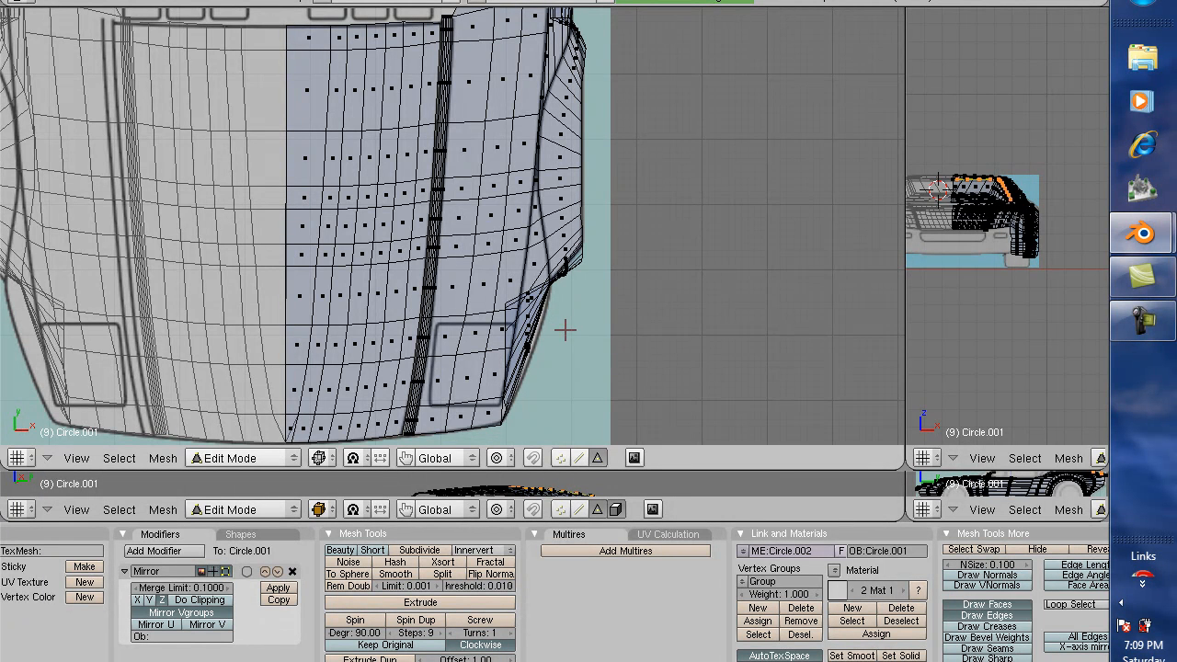
scroll(567, 328, down, 1)
scroll(568, 328, down, 1)
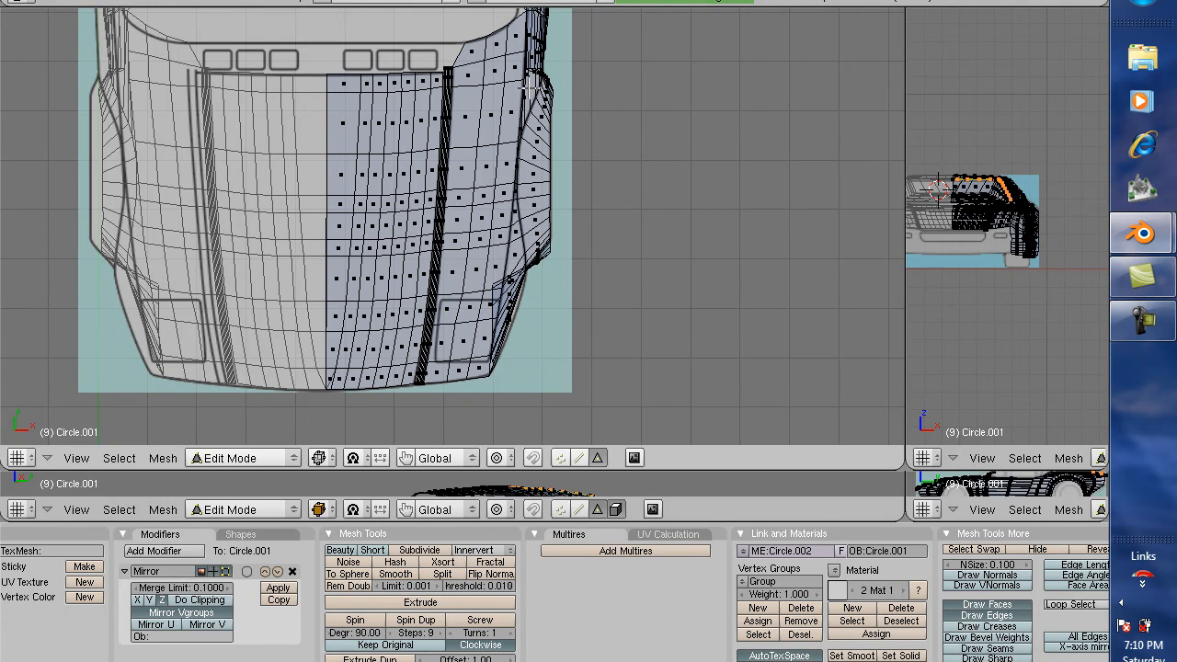
click(579, 458)
right_click(486, 53)
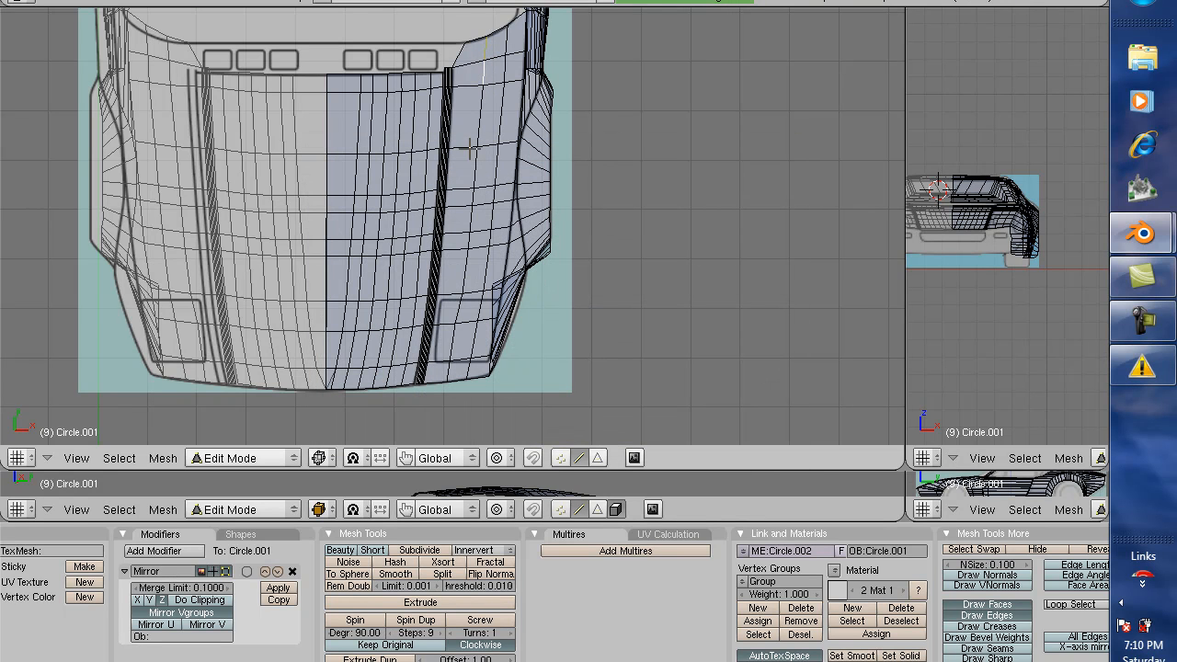
shift+right_click(480, 121)
shift+right_click(478, 179)
shift+right_click(471, 198)
shift+right_click(469, 222)
shift+right_click(465, 277)
shift+right_click(457, 308)
shift+right_click(450, 364)
shift+right_click(449, 372)
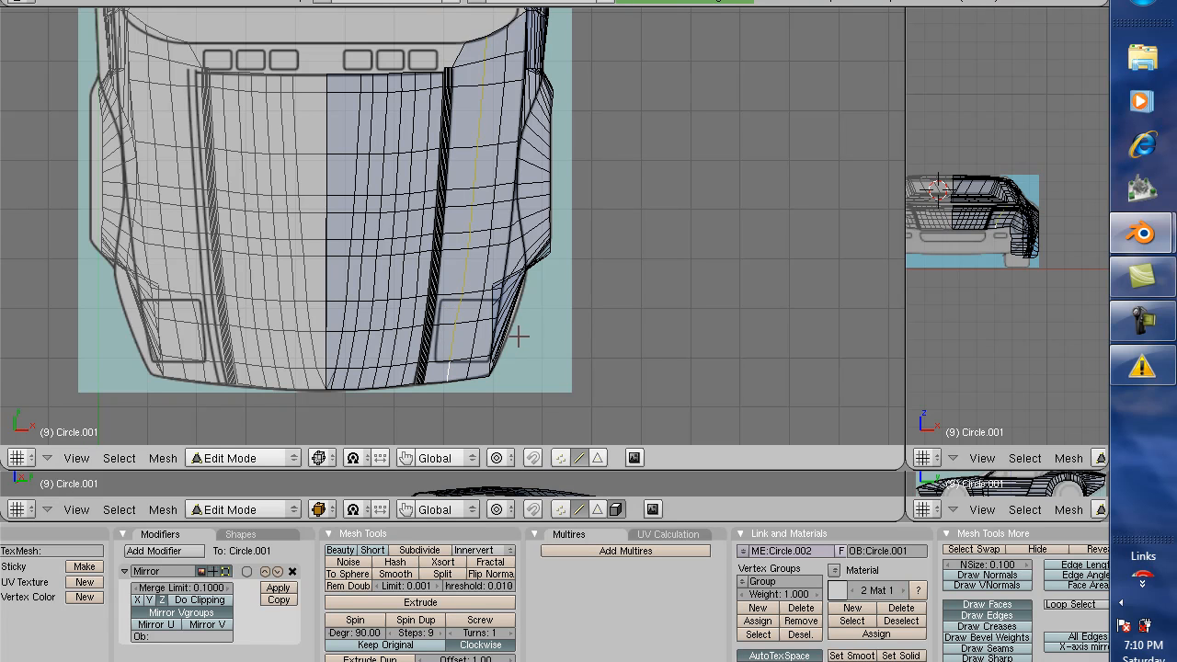
Move the edge line about -0.37 along global X onto the headlight outline's inner side, and check the shaded hood.
key(g)
key(x)
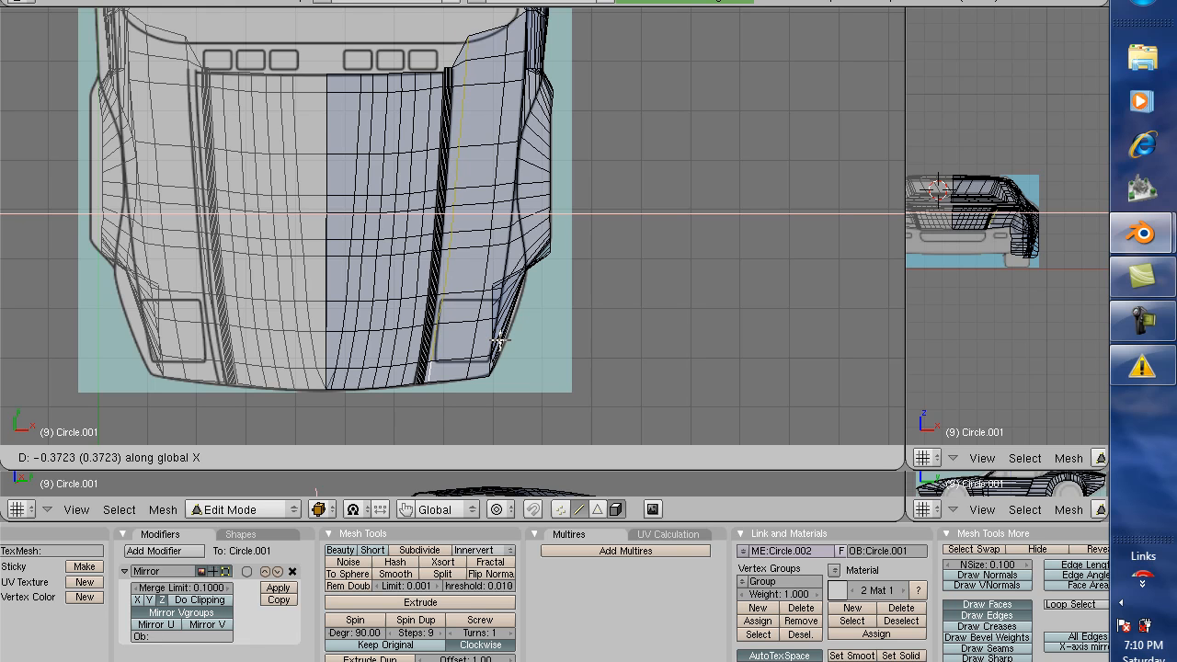
click(497, 342)
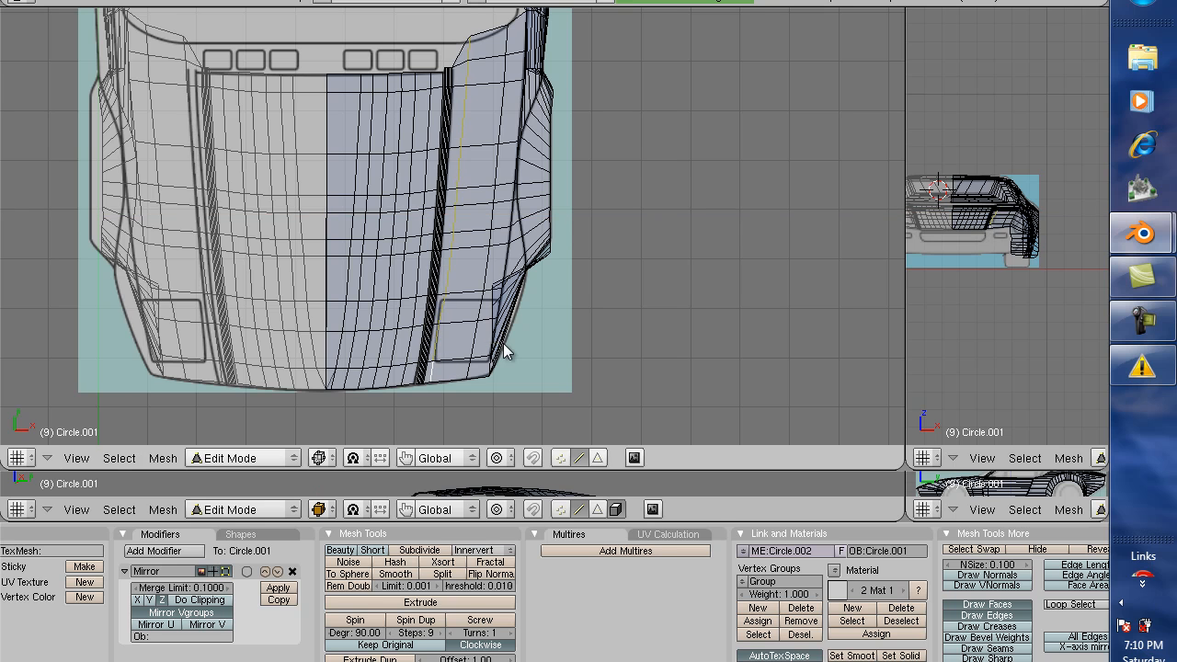
key(ctrl+Tab)
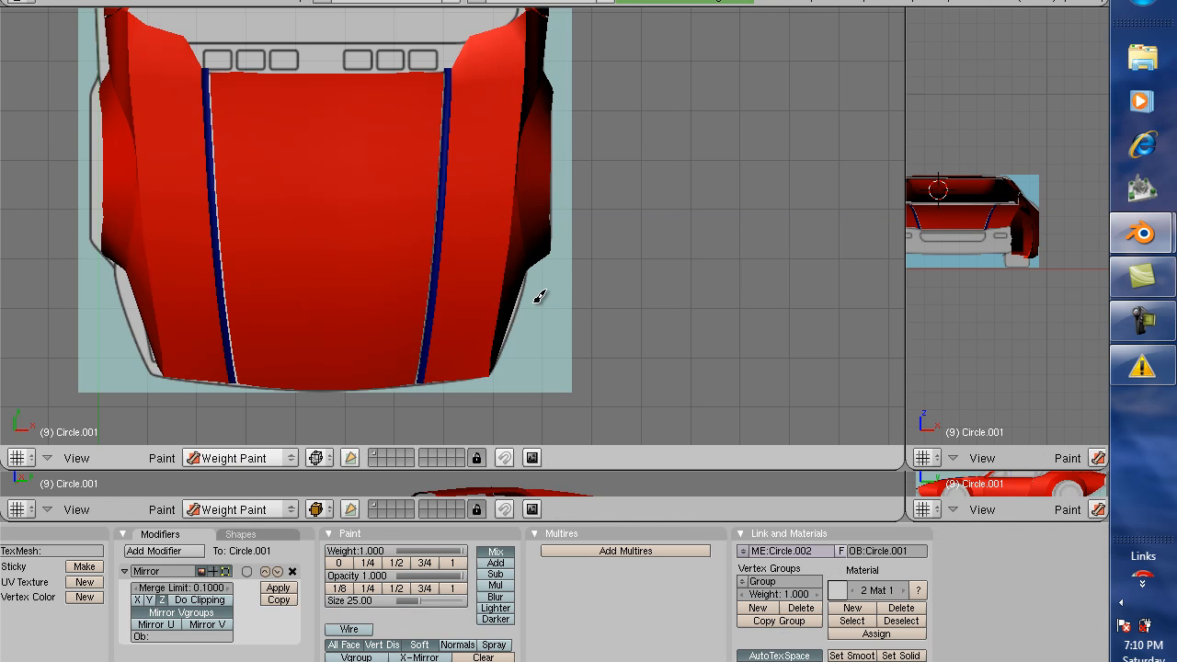
key(Tab)
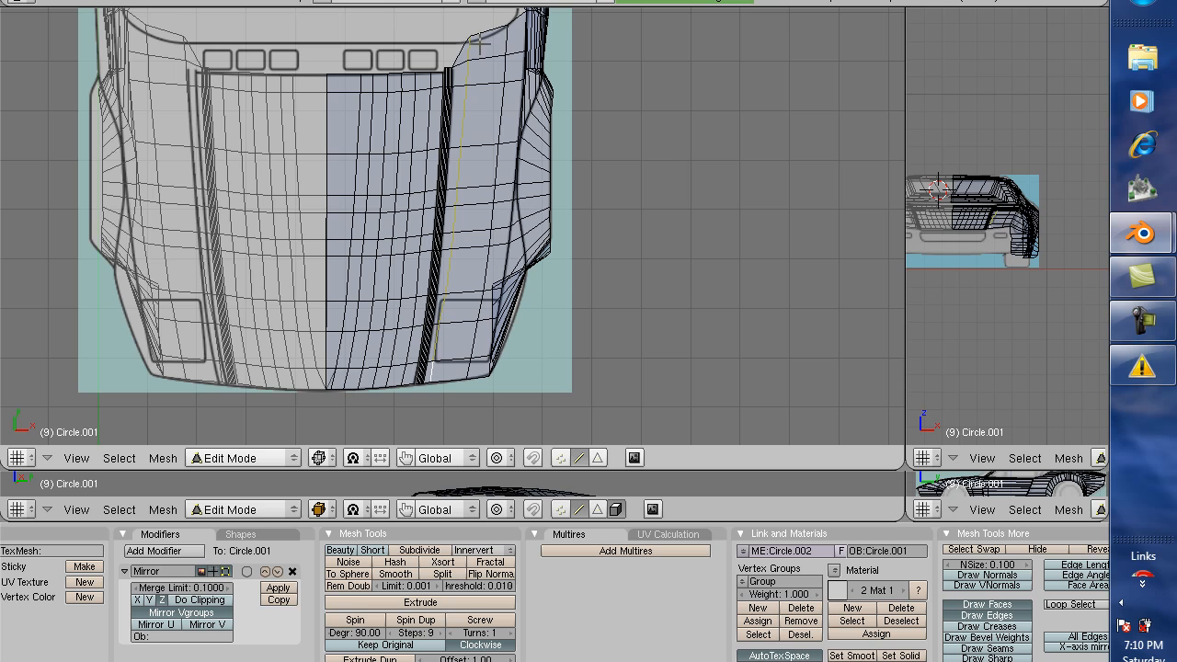
Select the next lengthwise edge line outward on the fender, from the windshield area down to the nose.
right_click(507, 42)
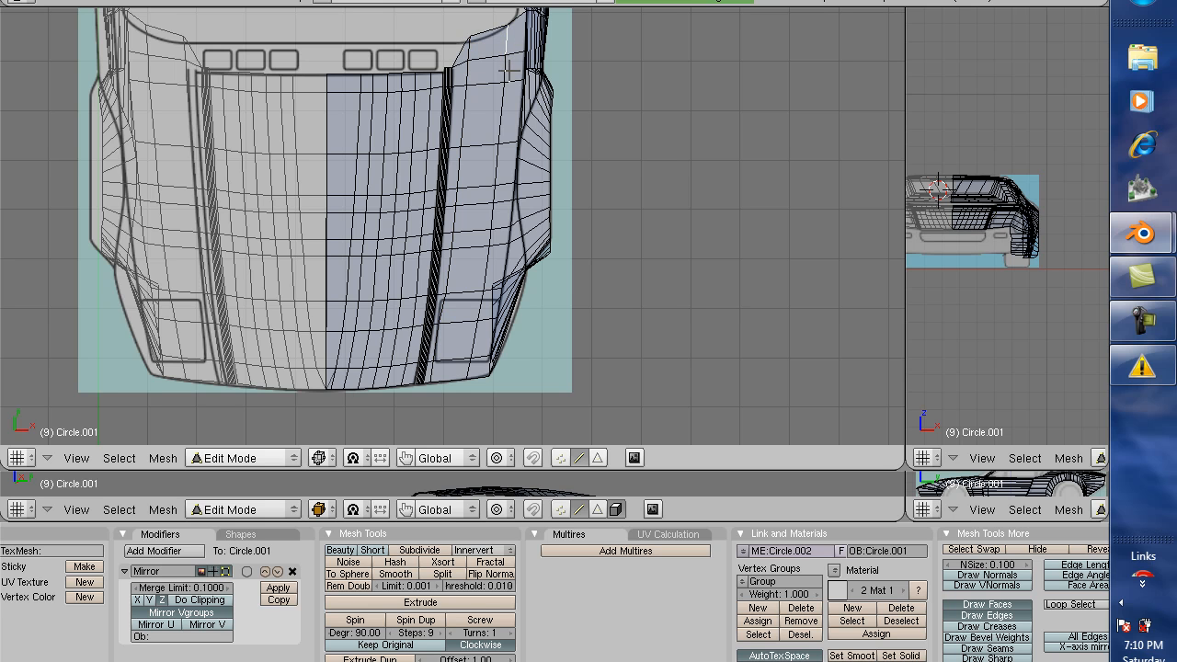
right_click(506, 70)
right_click(503, 81)
shift+right_click(502, 117)
shift+right_click(495, 156)
shift+right_click(493, 207)
shift+right_click(486, 256)
shift+right_click(475, 321)
shift+right_click(471, 343)
shift+right_click(471, 370)
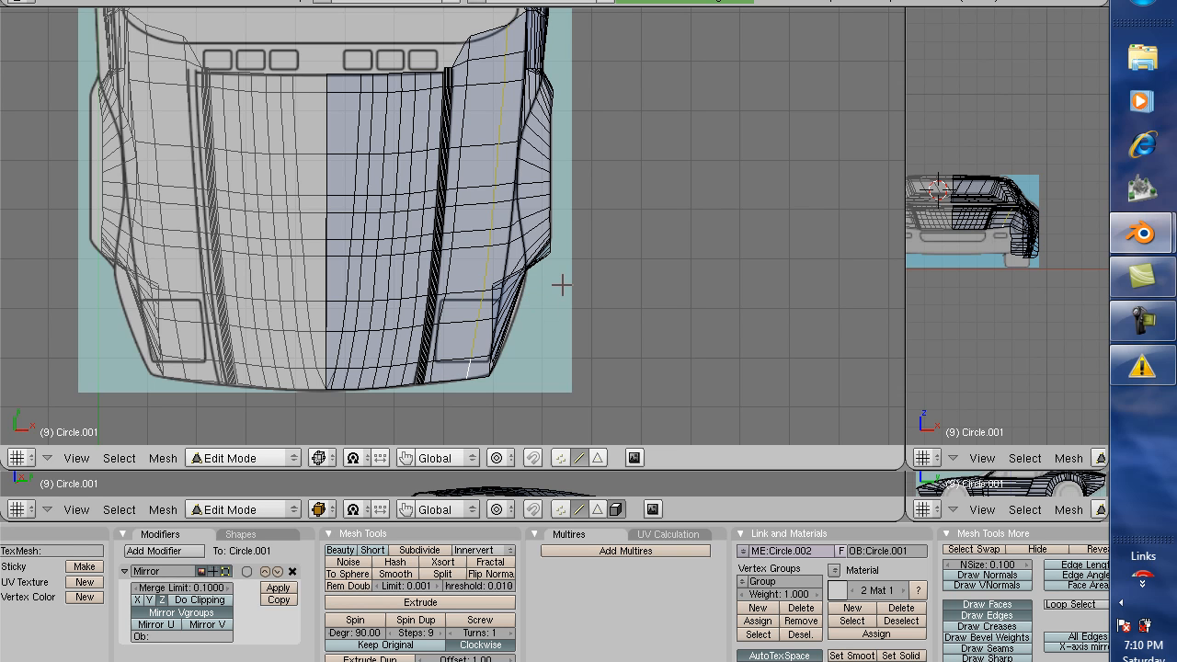
Move the outer edge line about 0.29 along global X onto the headlight outline's outer side.
key(g)
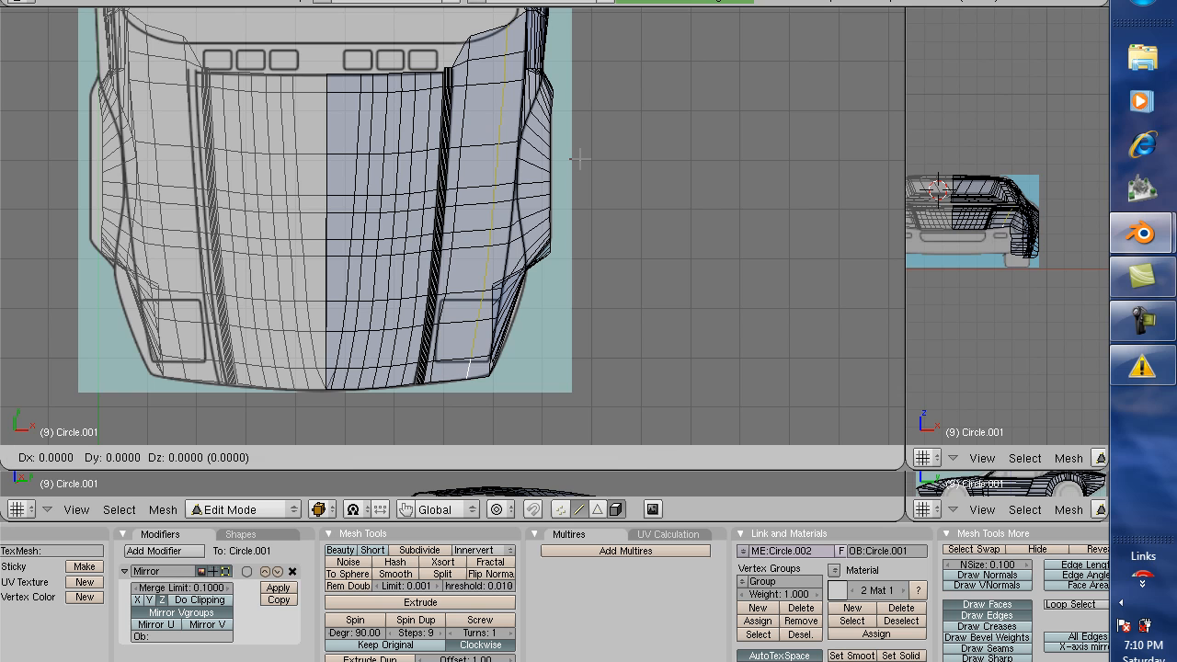
key(x)
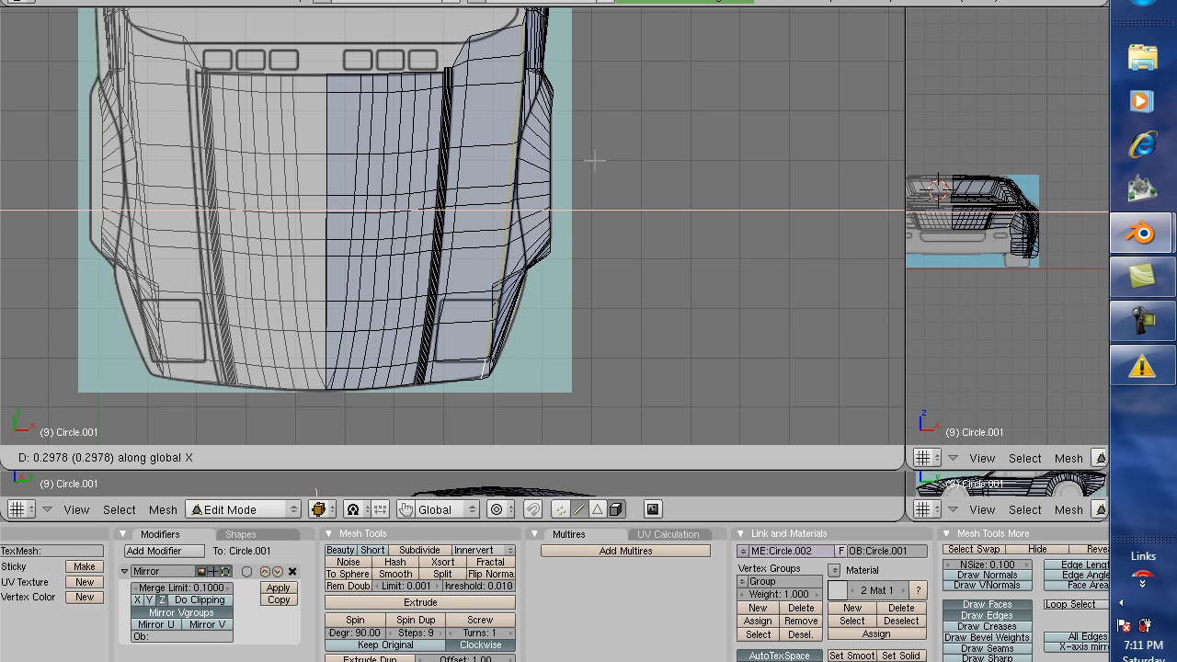
scroll(594, 161, up, 3)
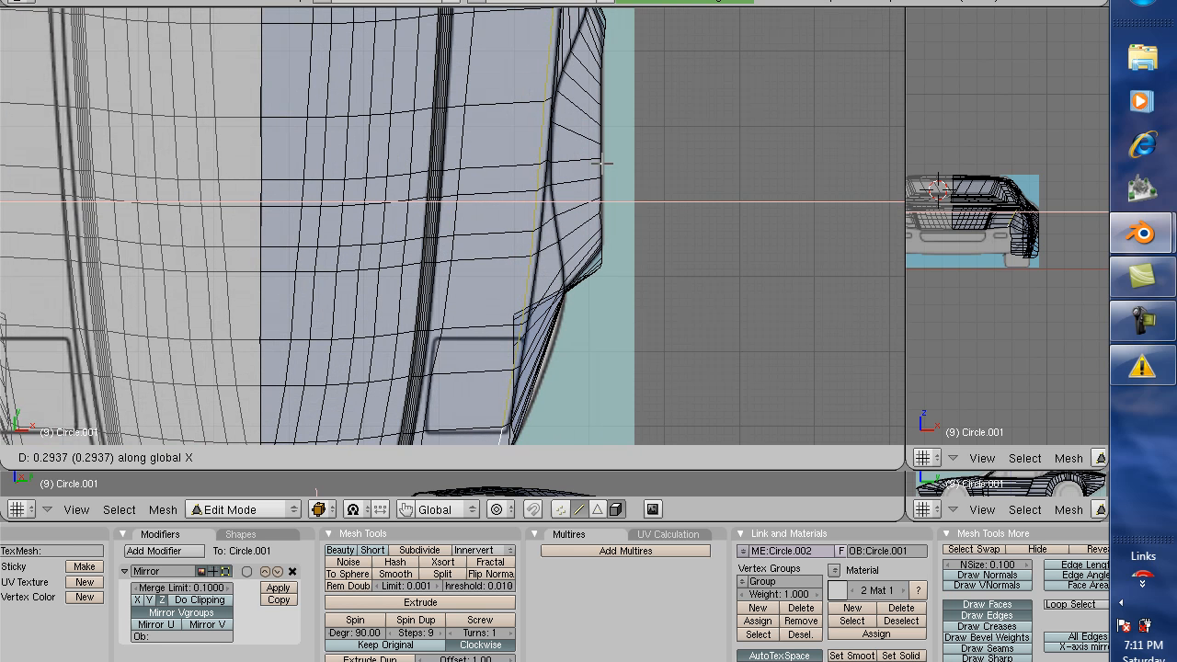
click(606, 164)
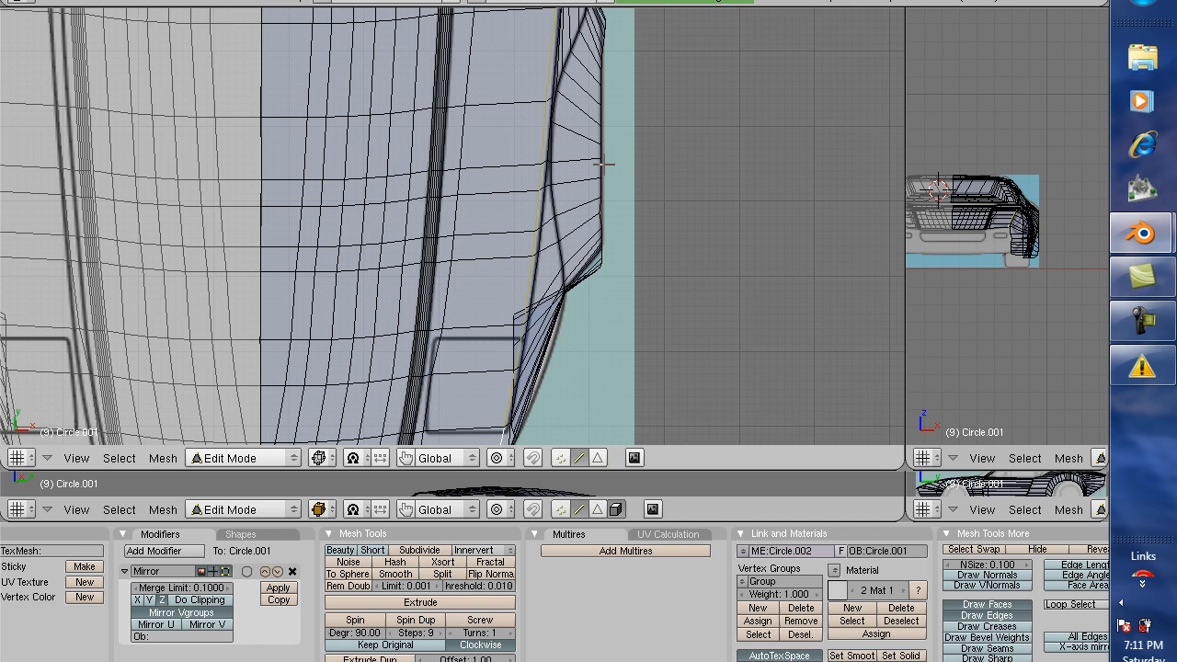
Examine the moved fender edge line against the headlight outline in the top view, up close at the headlight's rear corners.
key(ctrl+Tab)
scroll(600, 183, down, 3)
scroll(599, 183, up, 5)
key(Tab)
scroll(595, 182, down, 1)
scroll(490, 316, down, 1)
scroll(486, 315, up, 1)
scroll(485, 313, down, 1)
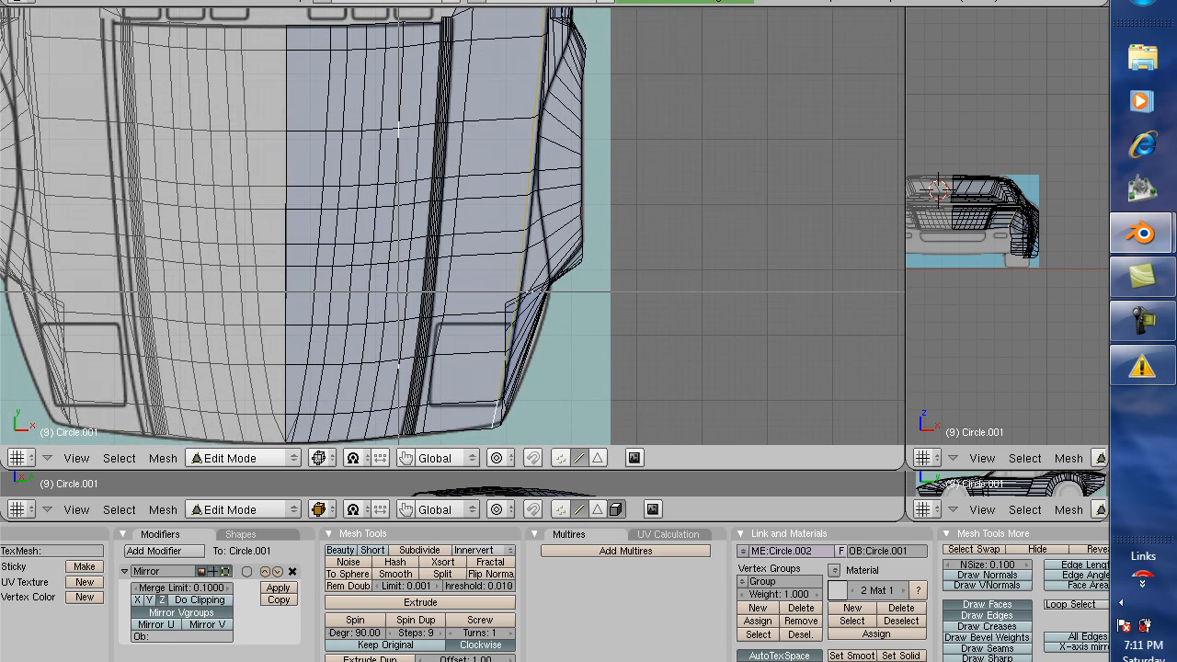
scroll(543, 359, up, 5)
key(Tab)
key(Tab)
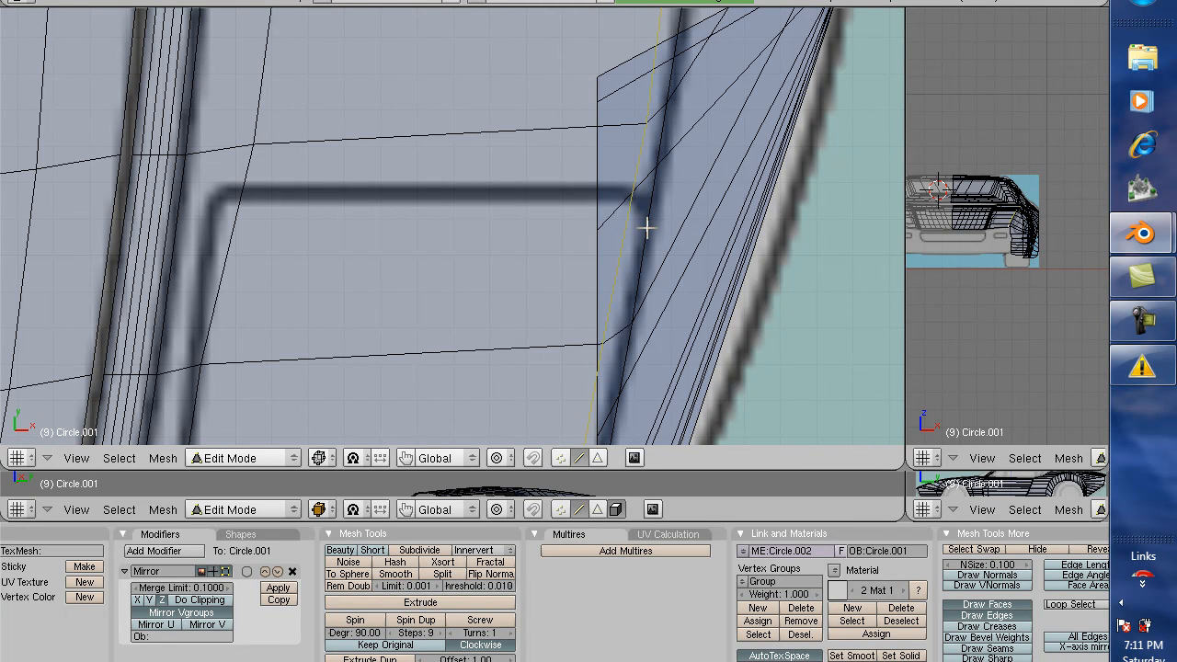
key(ctrl+Tab)
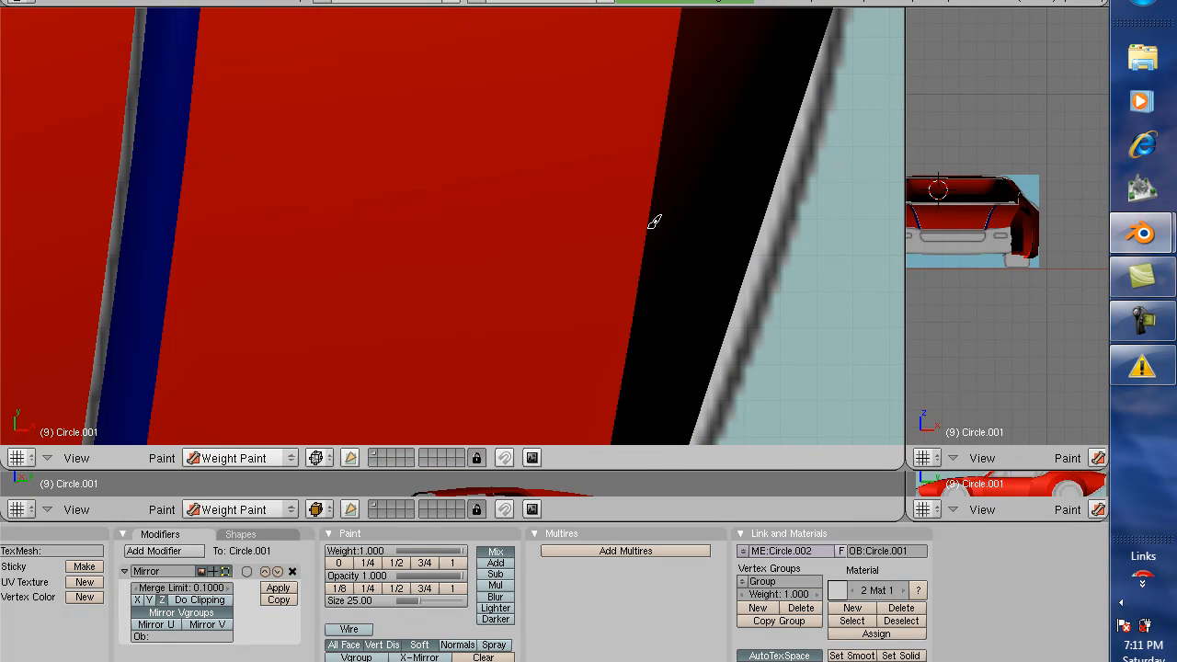
key(ctrl+Tab)
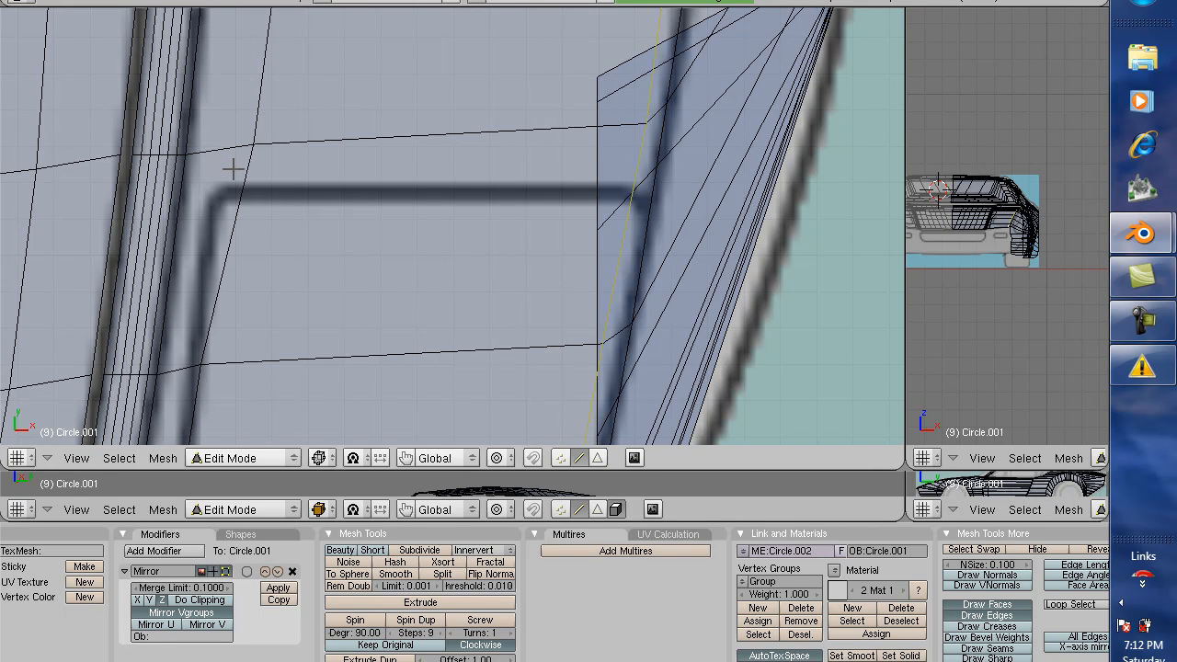
Add the lengthwise edges crossing the headlight outline's rear line to the selection, from the hood seam strip to the outer fender edge.
key(b)
key(b)
drag(157, 207, 230, 197)
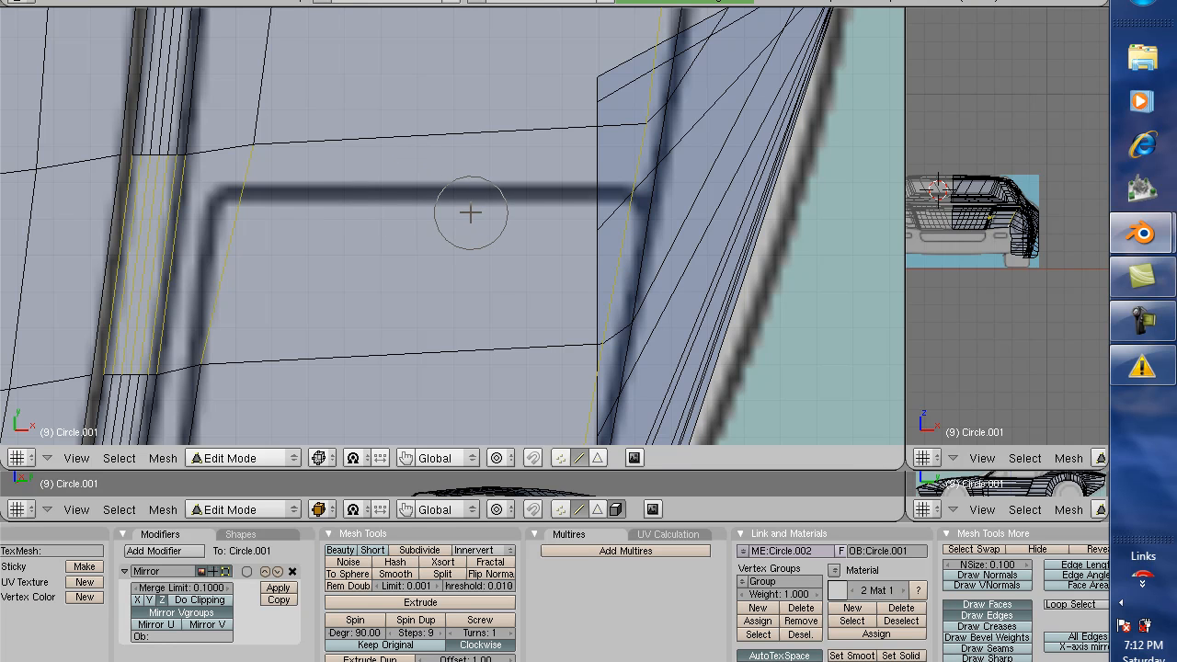
right_click(552, 207)
shift+right_click(650, 218)
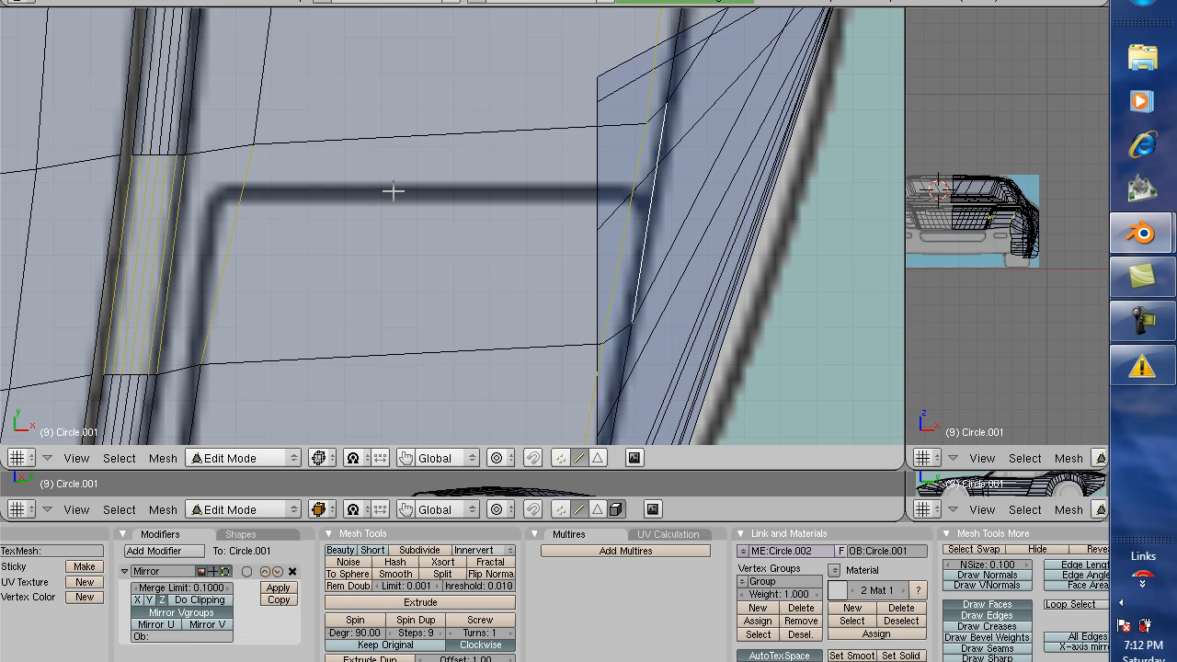